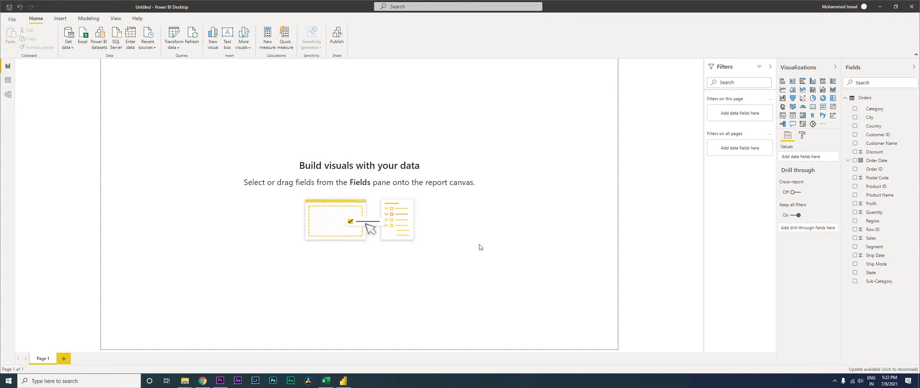
Step: Review the Power BI Desktop download page in the browser and the Sample - Superstore order data in Excel, and return to Power BI Desktop
click(204, 381)
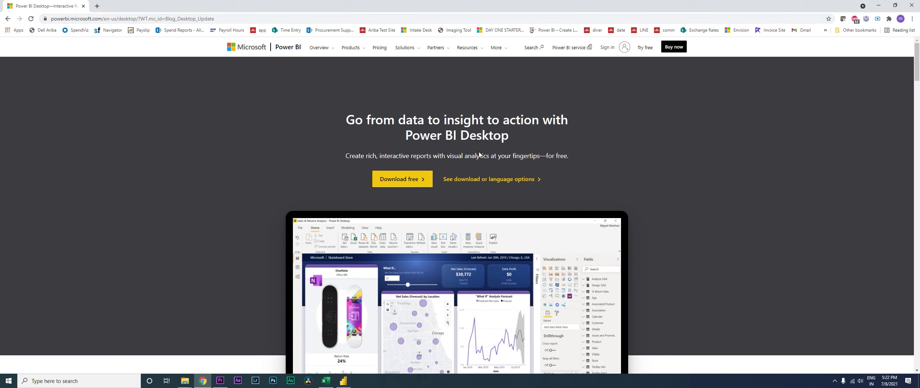
click(343, 381)
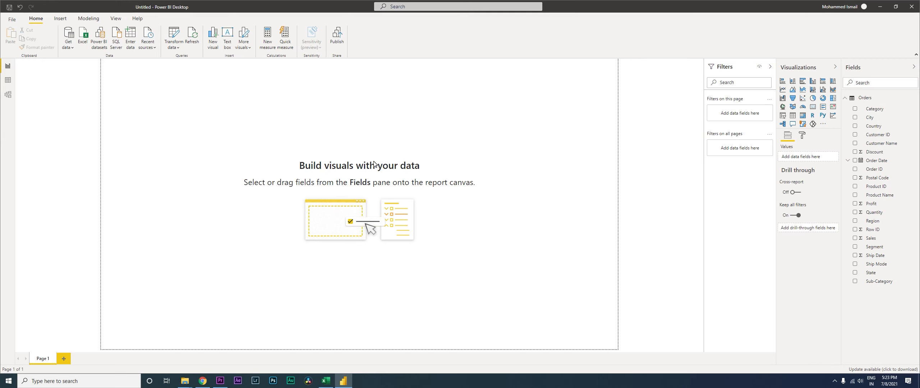
click(326, 381)
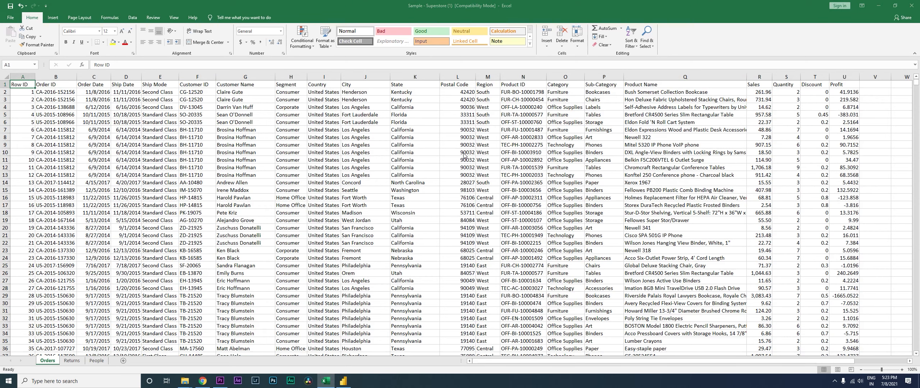
key(alt+Tab)
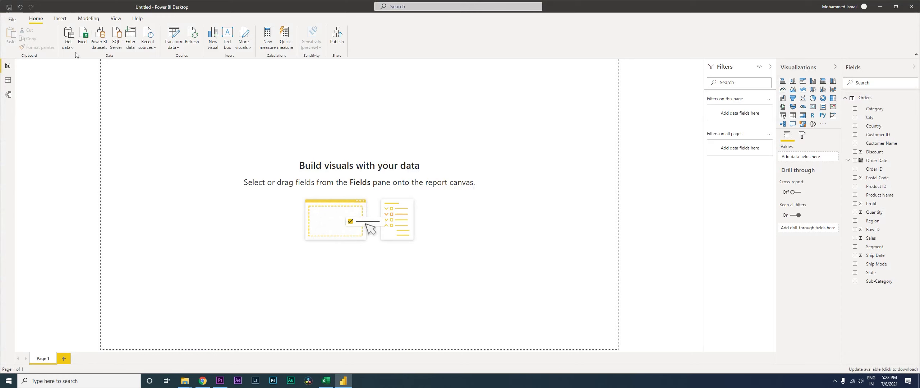
Step: Import the Orders sheet from the Excel workbook Sample - Superstore (1), previewing its columns before loading
click(68, 44)
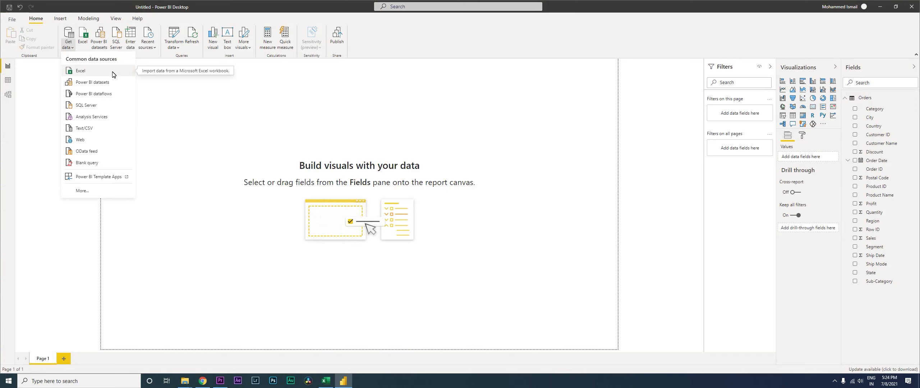
click(283, 234)
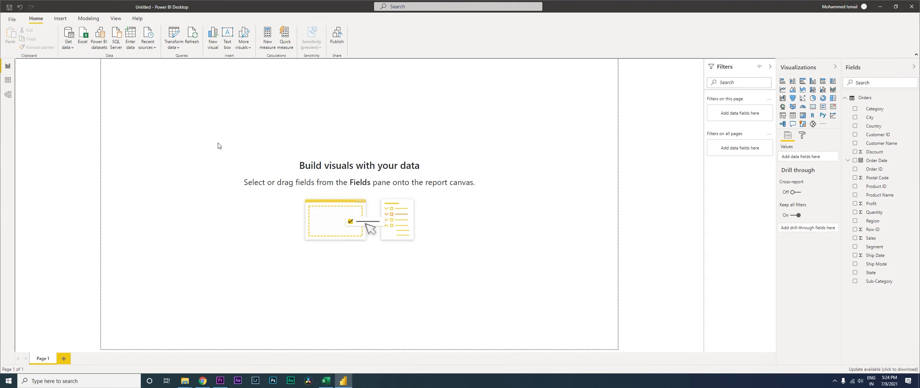
click(87, 44)
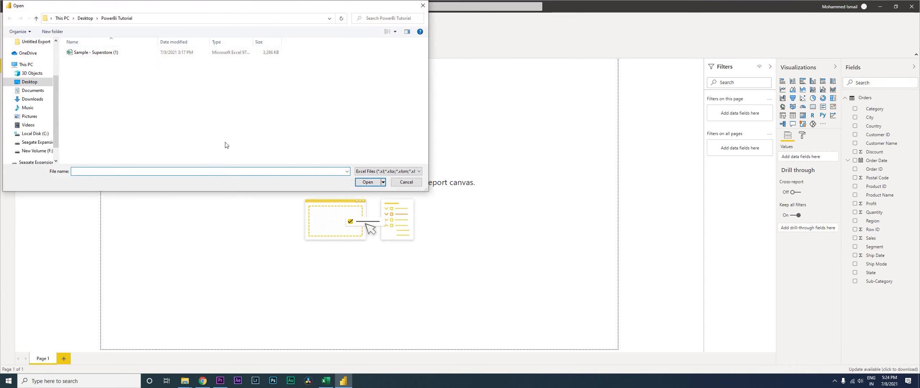
double_click(108, 54)
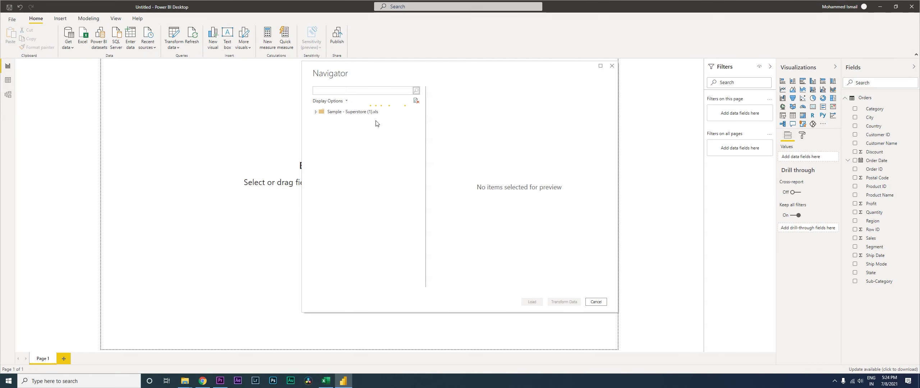
click(318, 113)
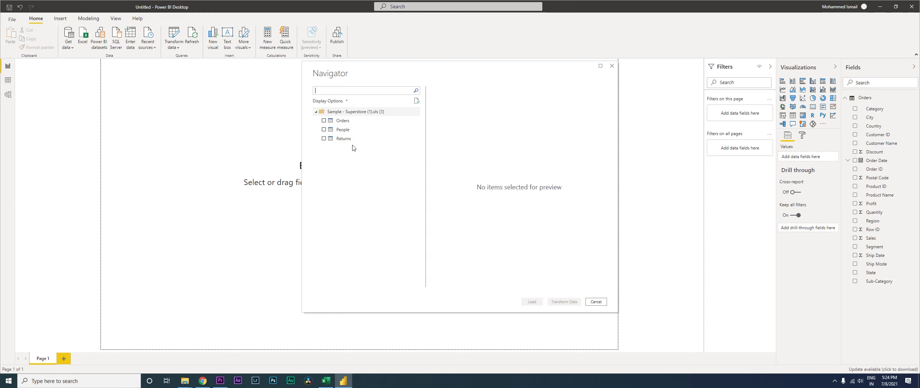
click(324, 121)
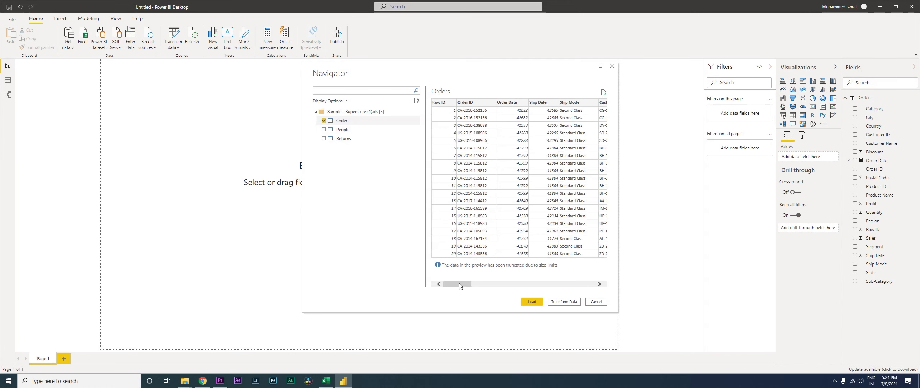
drag(458, 284, 555, 286)
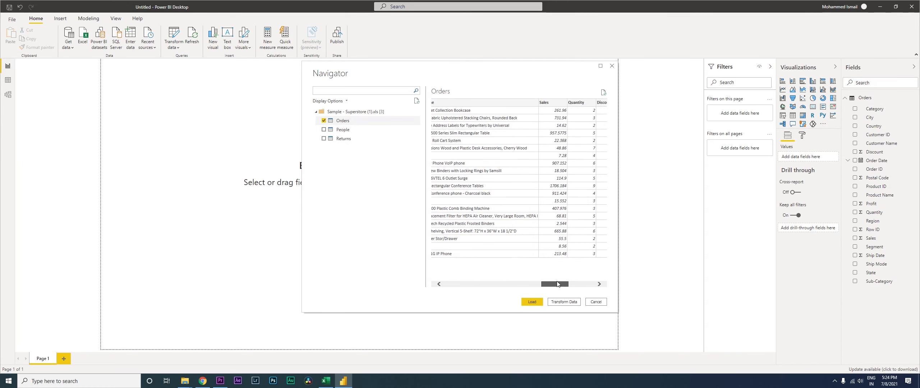
click(533, 303)
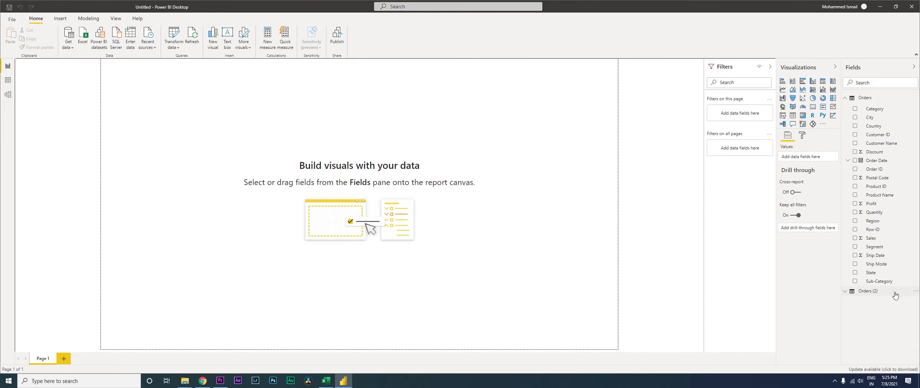
Step: Delete the duplicate Orders (2) table from the report's data
right_click(917, 294)
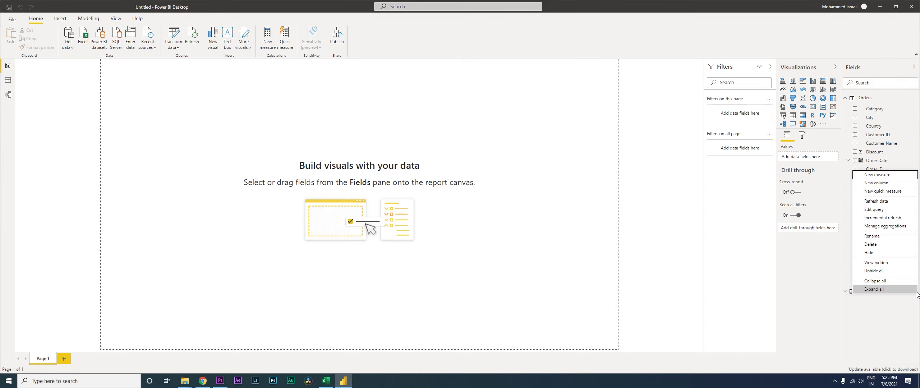
click(876, 244)
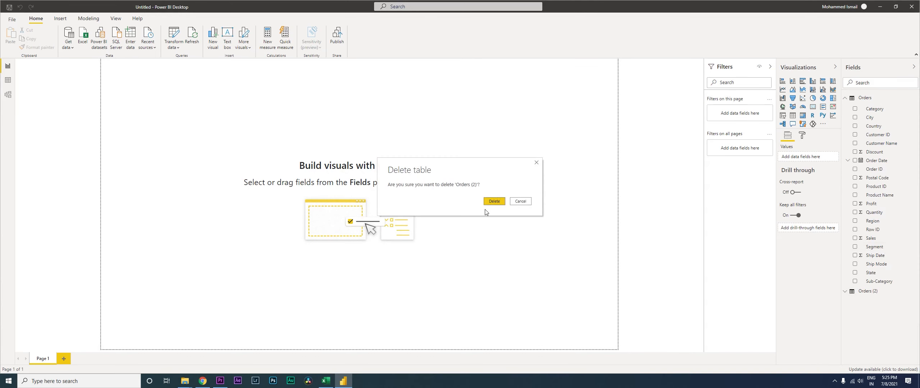
click(491, 202)
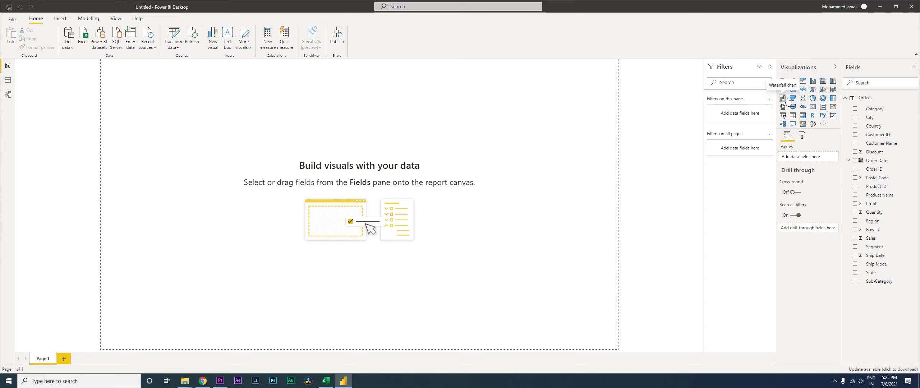
click(823, 124)
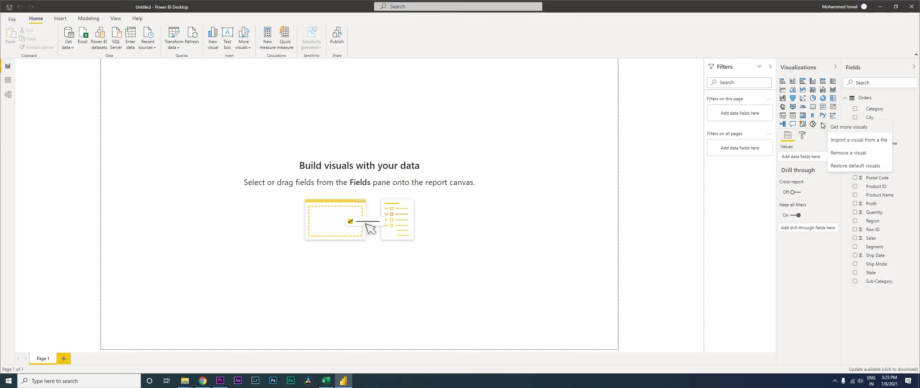
click(822, 126)
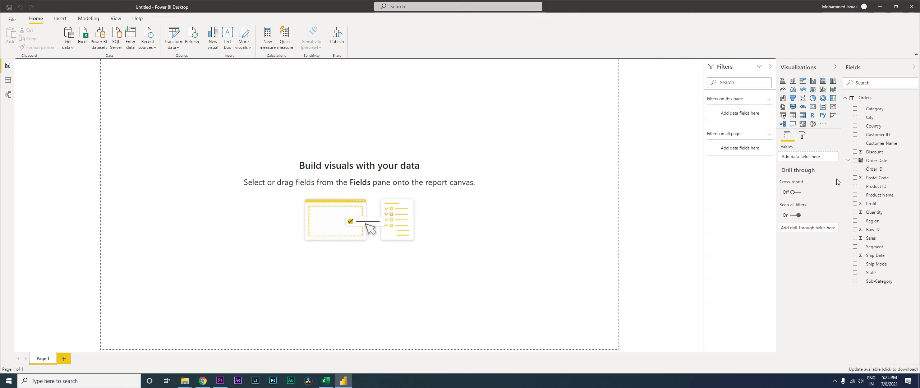
Step: Create a stacked bar chart of Sales by State and enlarge it, mainly in height, on the report page
click(855, 273)
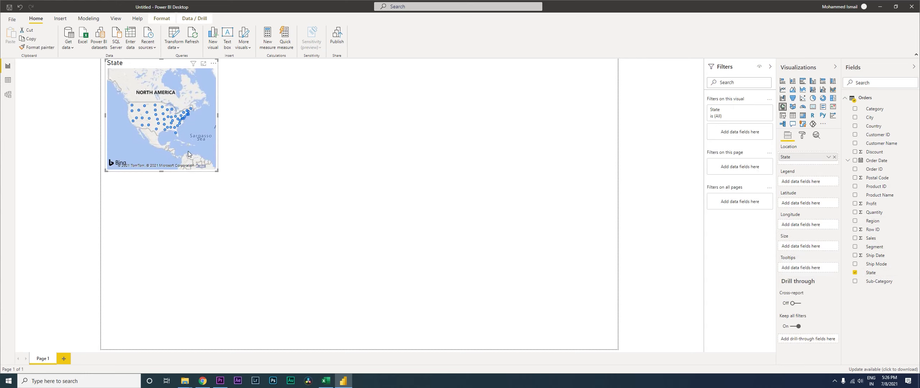
click(783, 82)
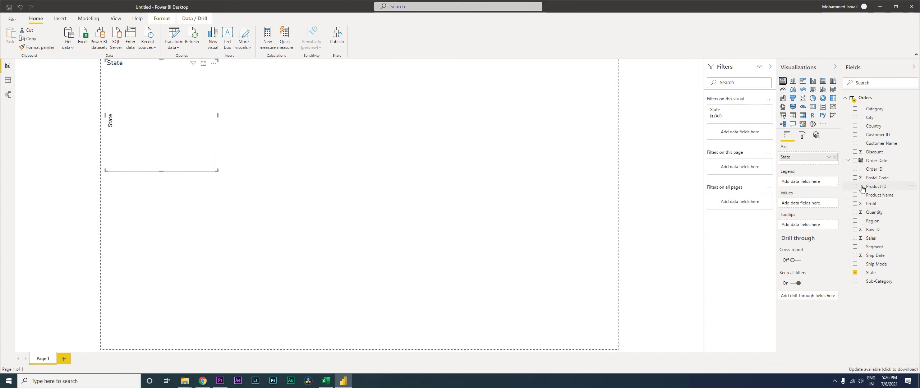
click(862, 239)
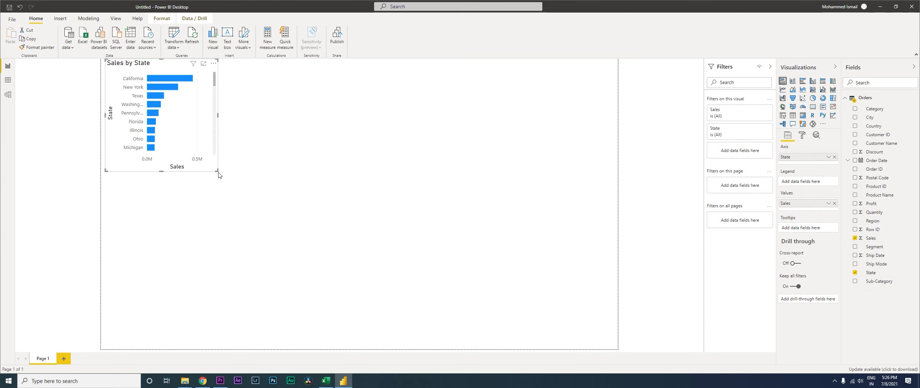
drag(217, 171, 237, 223)
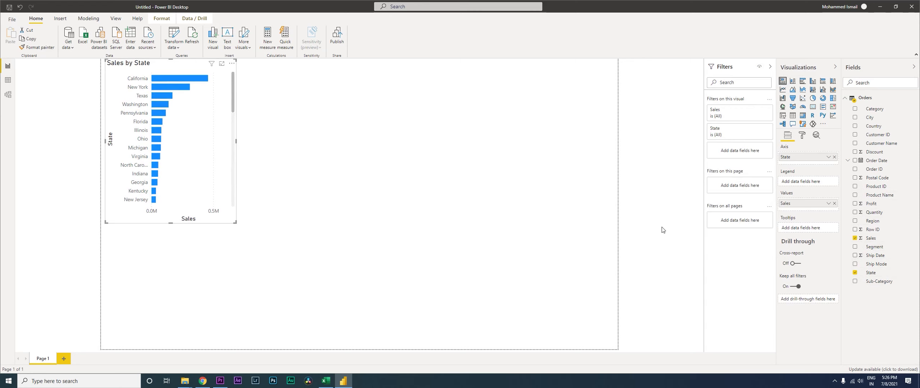
Step: Turn on data labels for the Sales by State chart and expand their formatting options
click(802, 137)
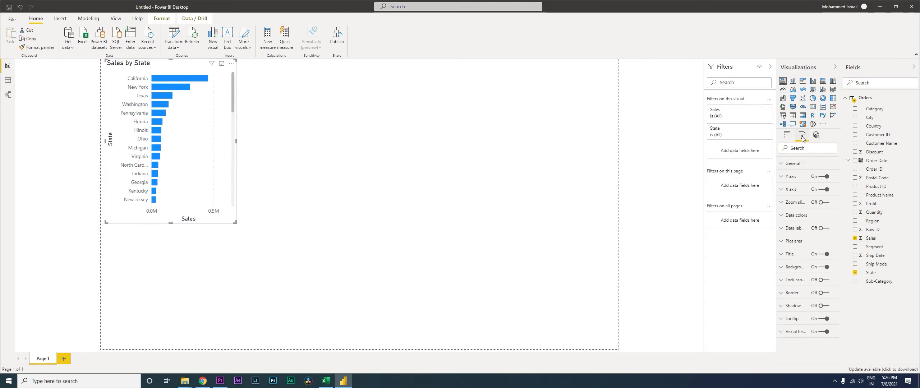
click(822, 229)
click(784, 231)
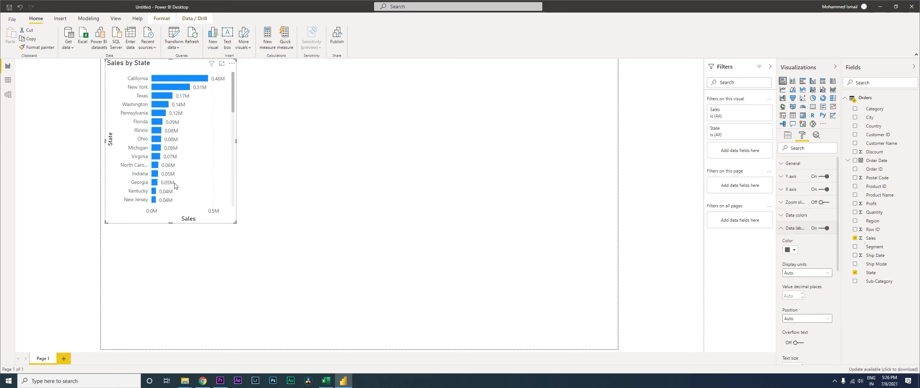
Step: Try None and Thousands as the display units of the Sales by State chart's data labels
click(798, 277)
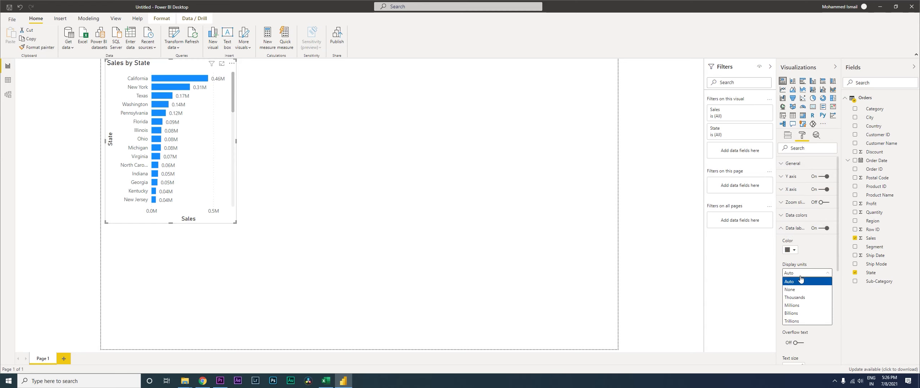
click(802, 290)
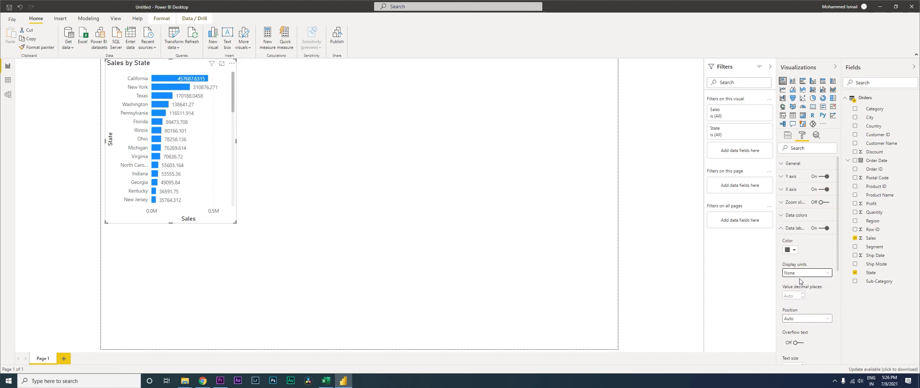
click(803, 277)
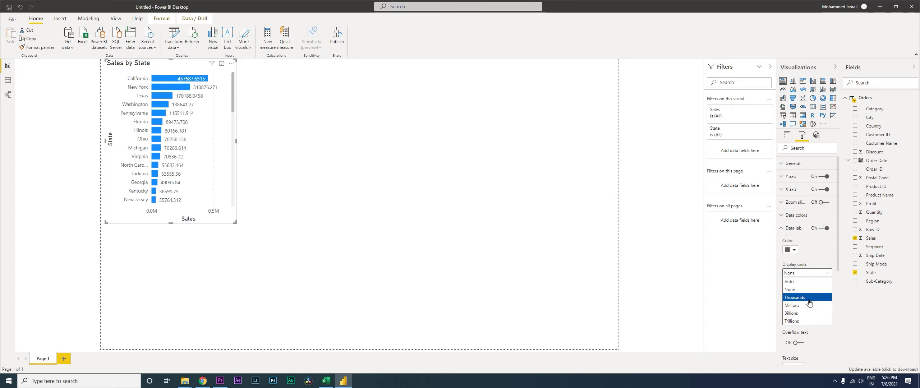
click(808, 298)
Step: Set the display units of the Sales by State chart's data labels to Millions
click(805, 276)
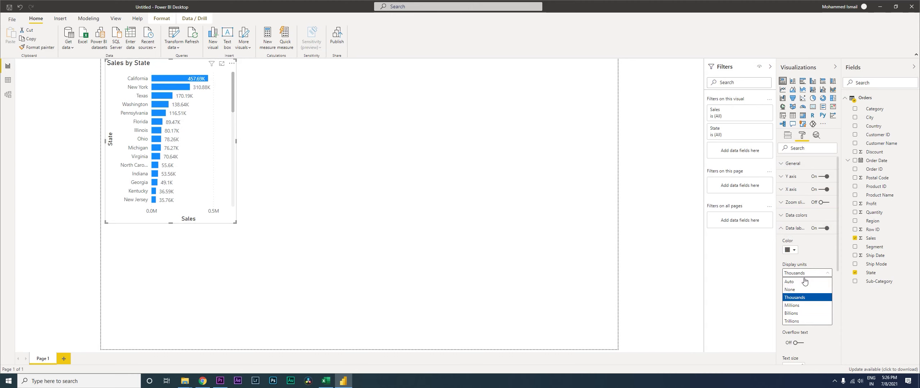
click(802, 306)
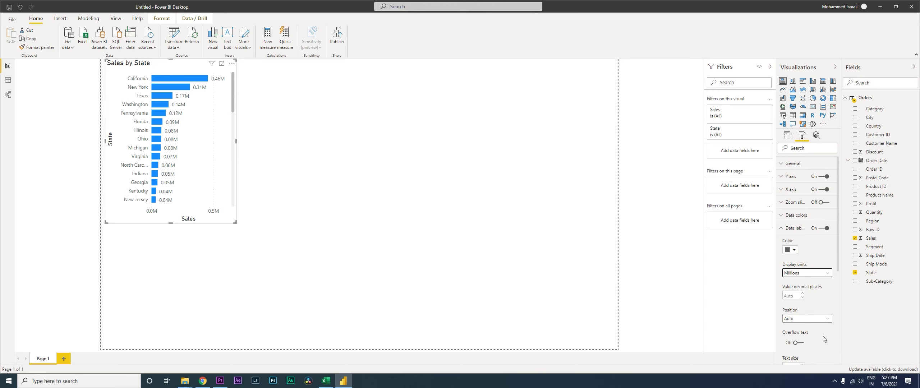
click(783, 228)
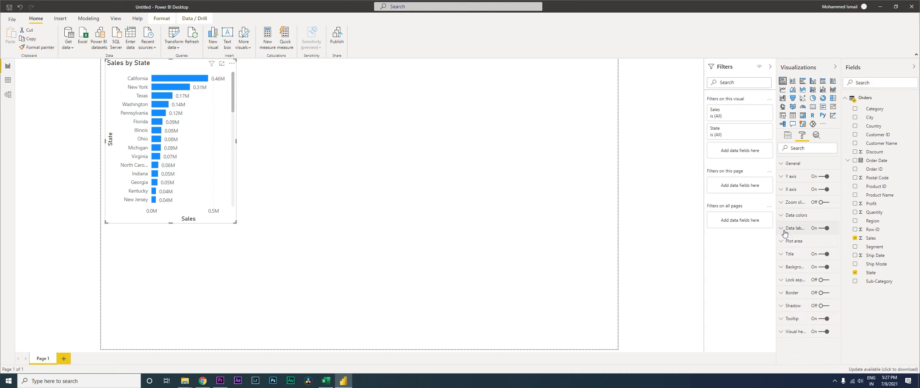
Step: Center the title of the Sales by State chart
click(788, 255)
scroll(837, 259, down, 1)
drag(837, 258, 837, 302)
click(795, 271)
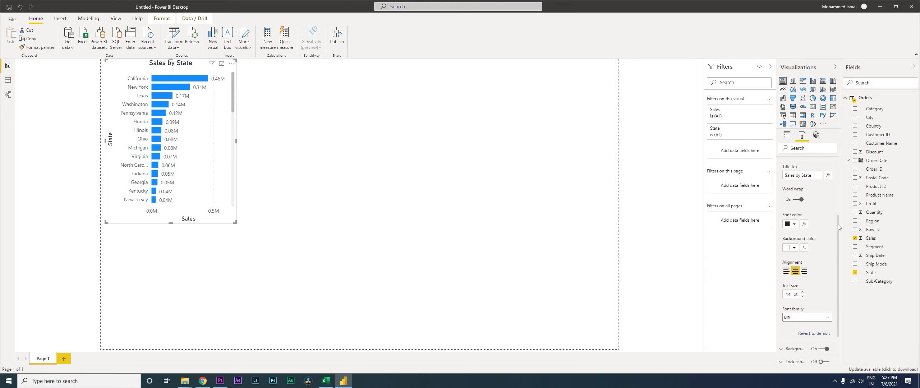
scroll(838, 227, up, 4)
click(786, 221)
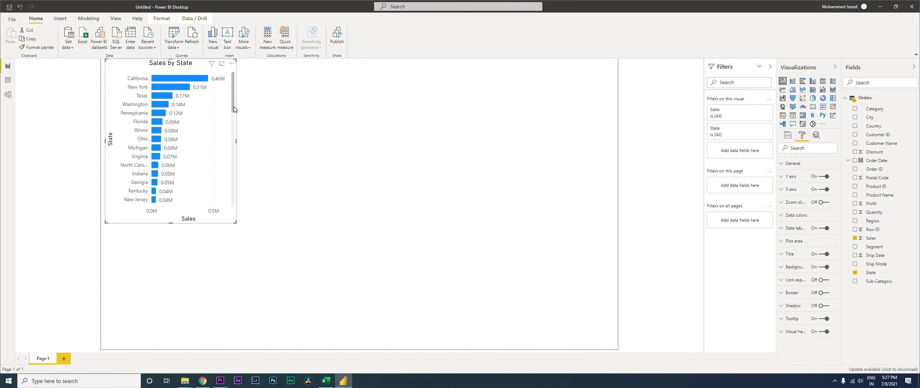
Step: Create a stacked bar chart of Sales by Customer Name and place it in the upper-right area of the report page
click(280, 91)
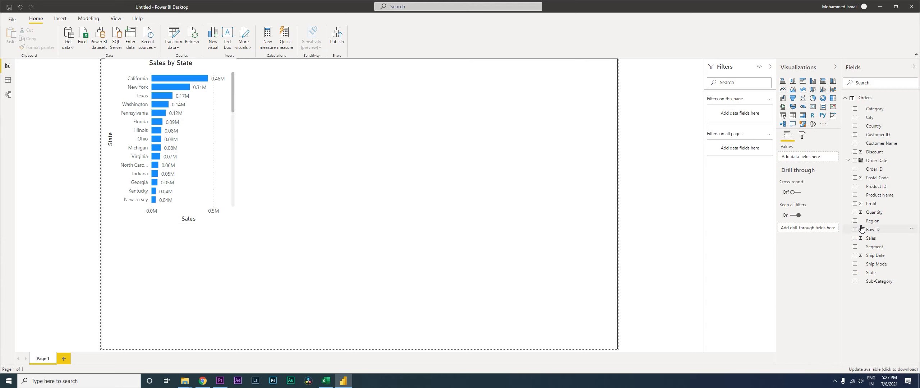
click(856, 145)
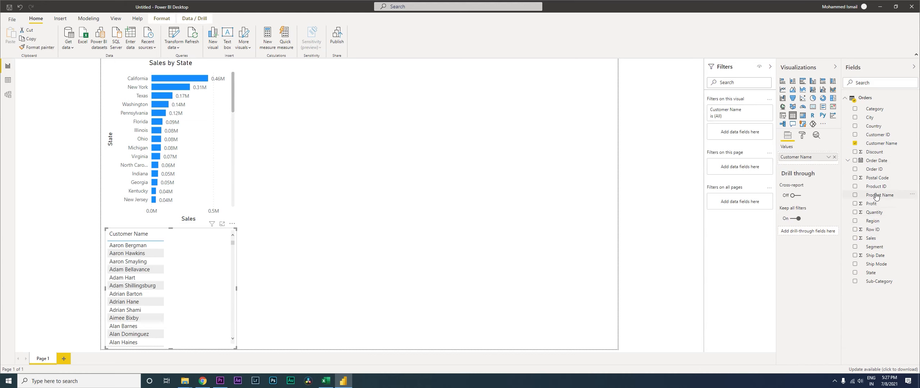
click(859, 240)
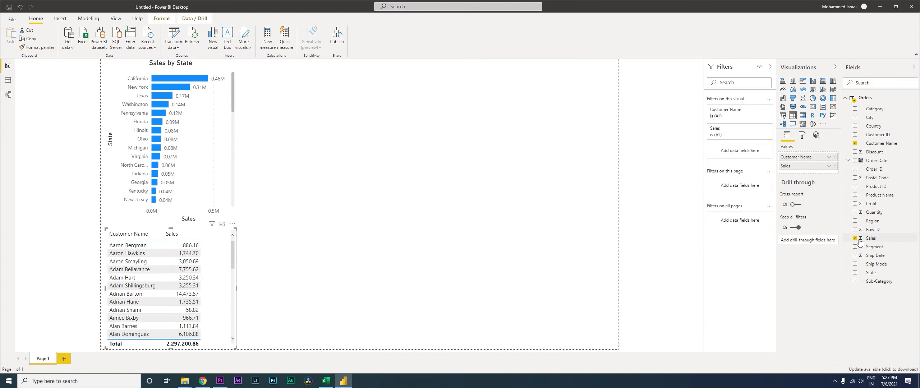
click(784, 81)
drag(220, 234, 553, 72)
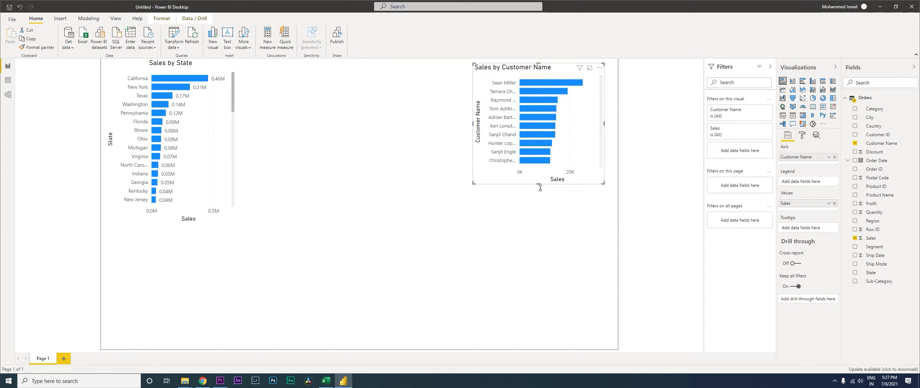
Step: Extend the Sales by Customer Name chart downward and move the Sales by State chart slightly down to line up with its top
drag(538, 231, 538, 268)
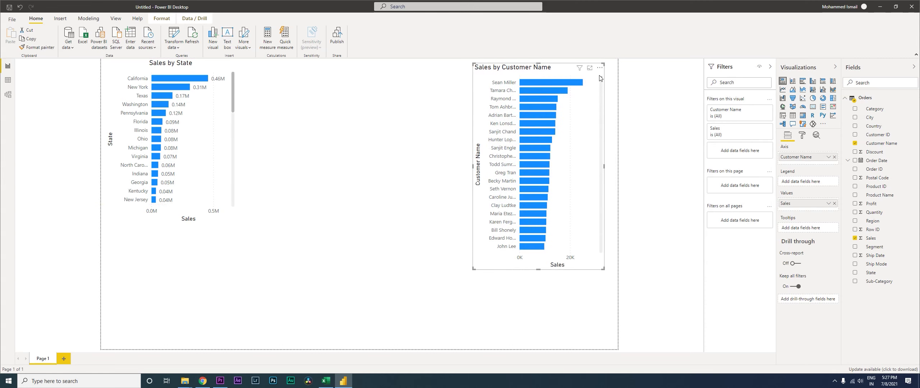
click(216, 64)
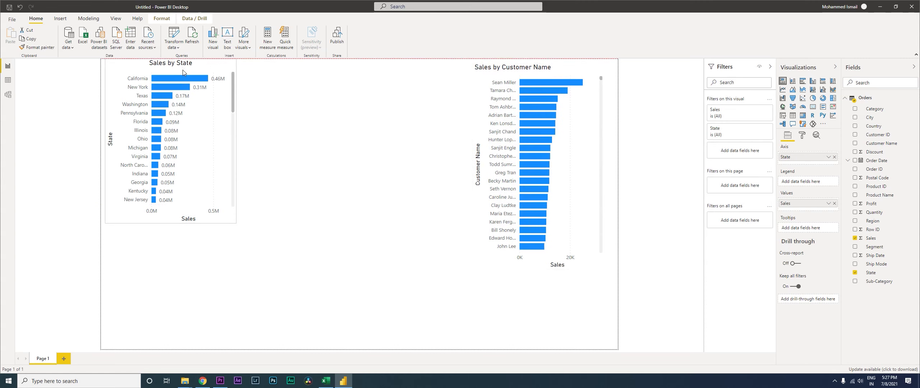
drag(183, 69, 184, 74)
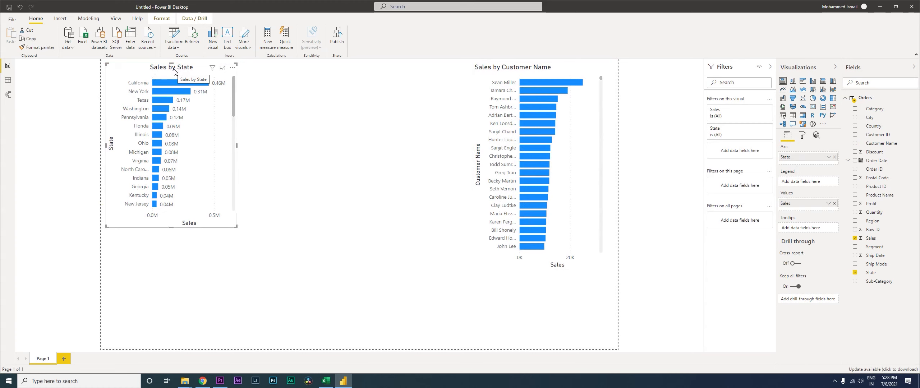
Step: Copy the Sales by State chart's formatting onto the Sales by Customer Name chart
click(36, 47)
click(560, 70)
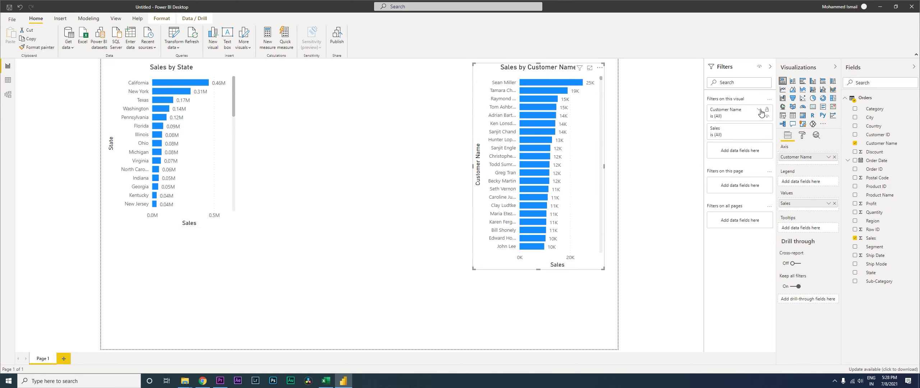
Step: Filter the Sales by Customer Name chart to the top 10 customer names by Sales using a Top N filter
click(760, 111)
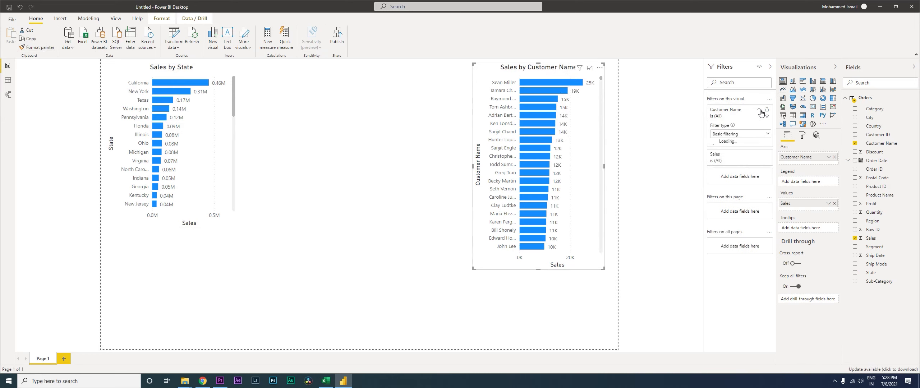
click(750, 135)
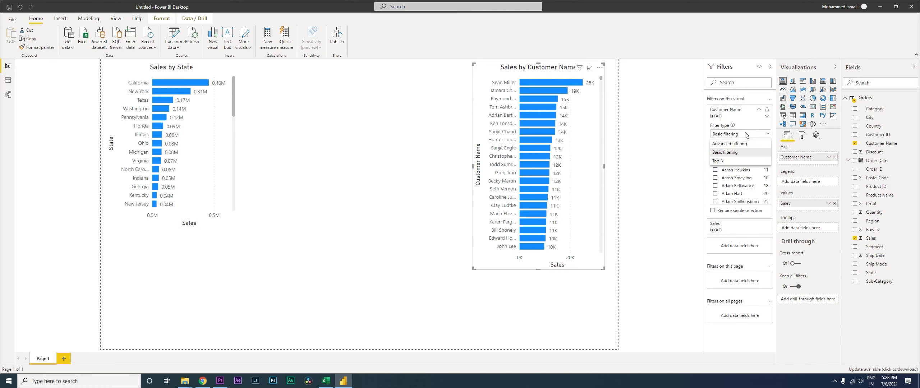
click(726, 162)
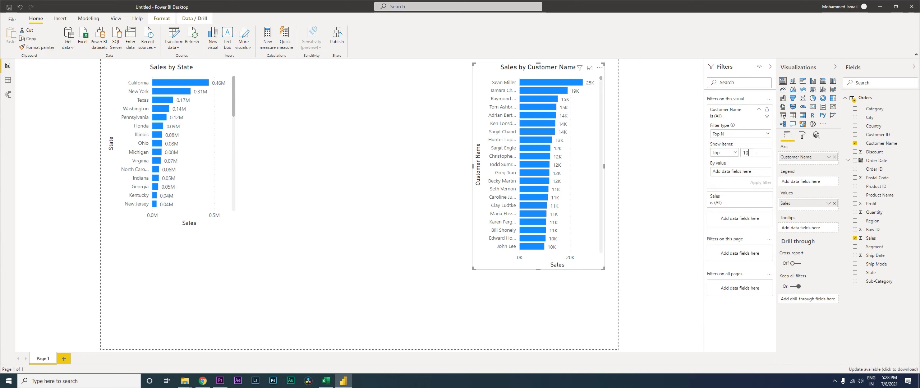
text(10)
drag(875, 240, 734, 175)
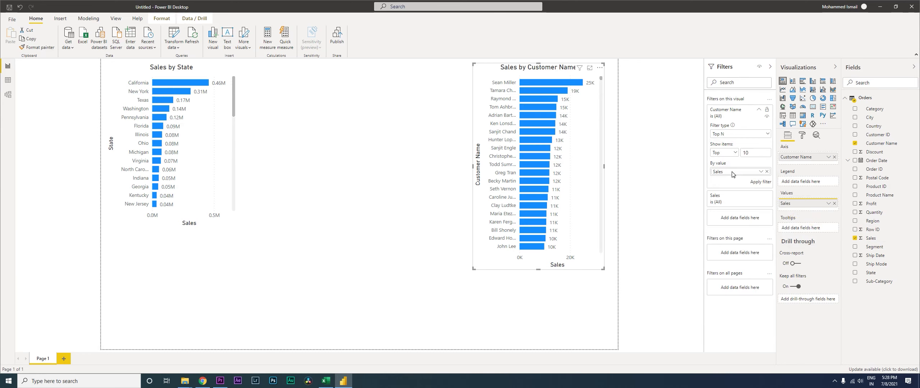
click(761, 182)
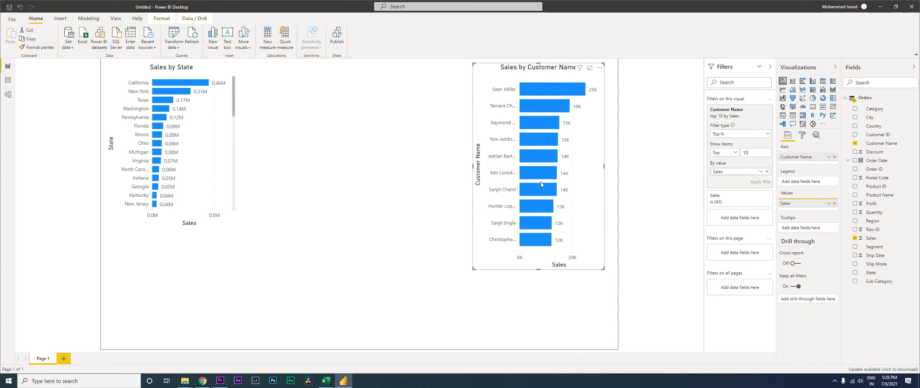
Step: Change the default data color of the Sales by Customer Name chart's bars to gold
click(802, 136)
click(788, 215)
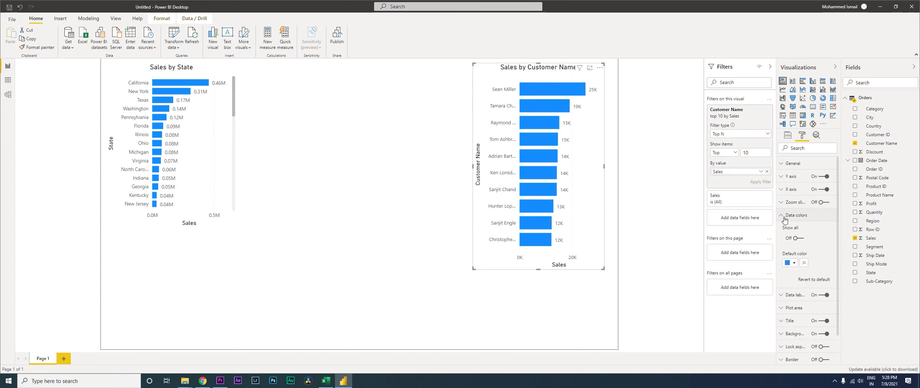
click(793, 263)
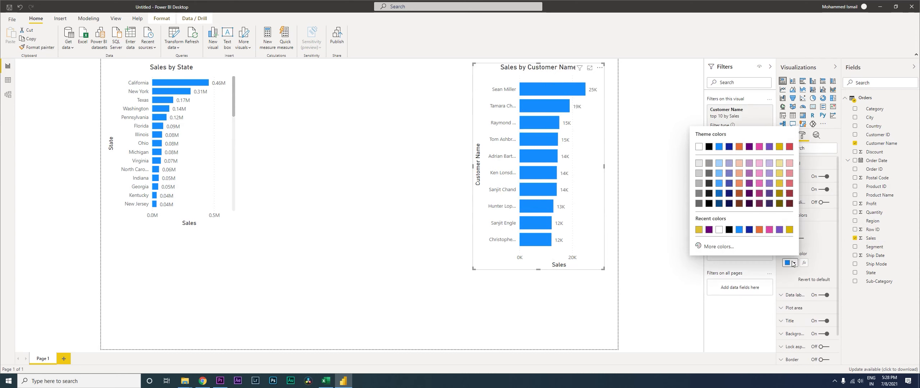
click(779, 183)
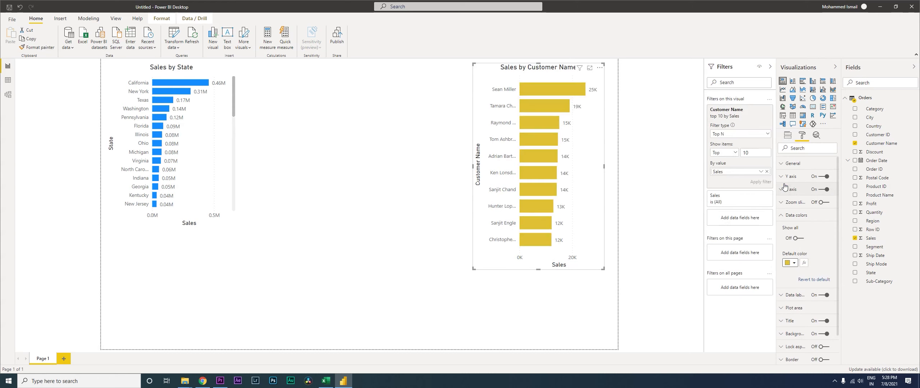
click(788, 216)
Step: Show the Sales by Customer Name chart's data labels with 2 decimal places, and fit the chart shorter against the page's right edge
click(785, 230)
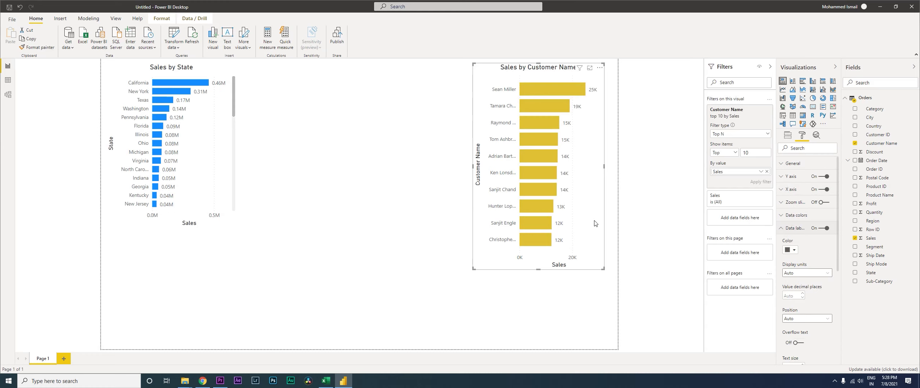
click(792, 296)
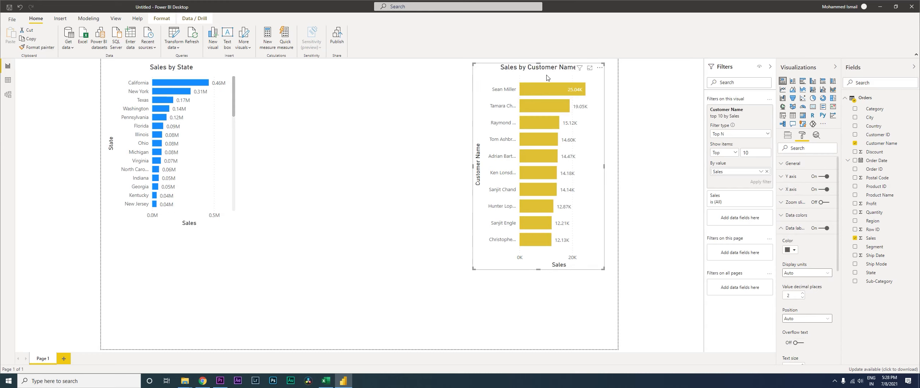
drag(542, 65, 552, 81)
Step: Create a donut chart of Sales by Segment and place it between the two bar charts
click(316, 134)
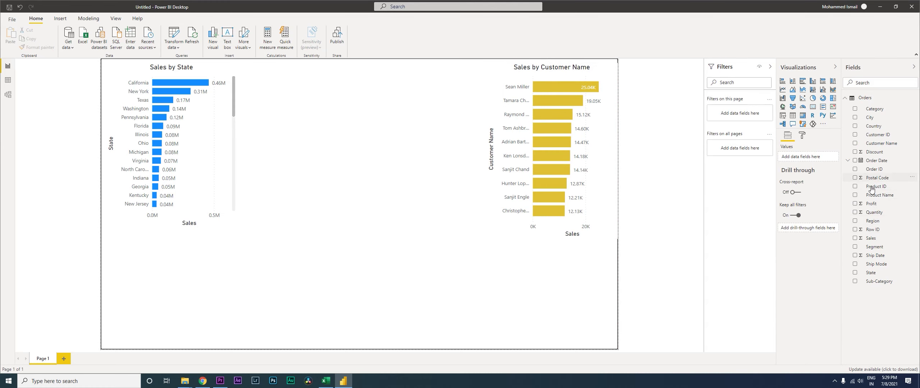
click(857, 248)
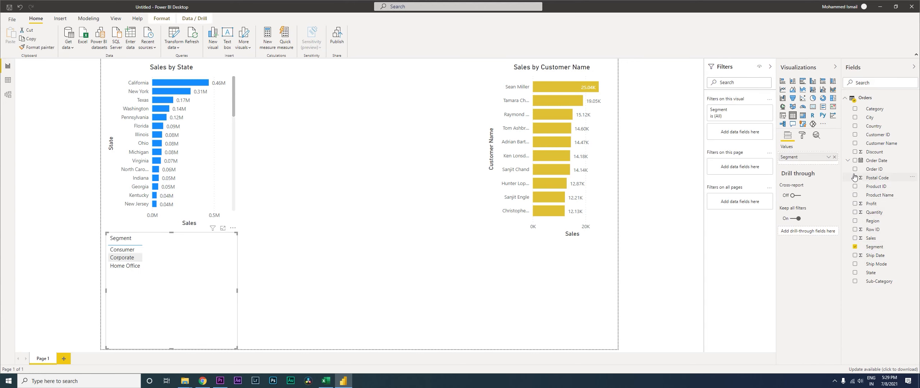
click(856, 237)
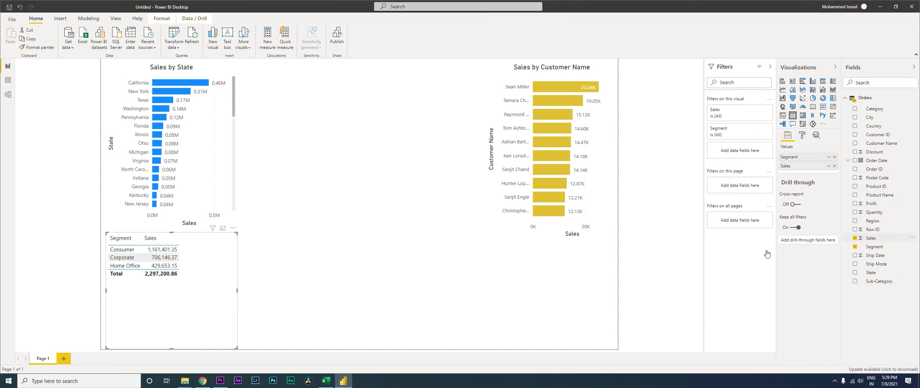
drag(212, 248, 360, 200)
drag(400, 166, 396, 107)
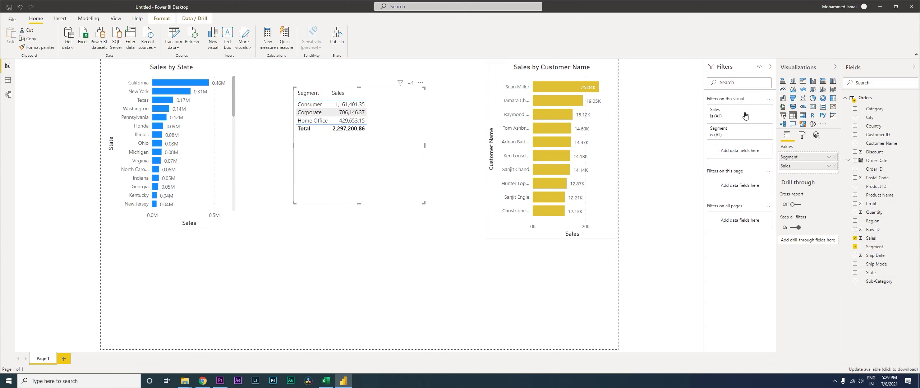
click(825, 100)
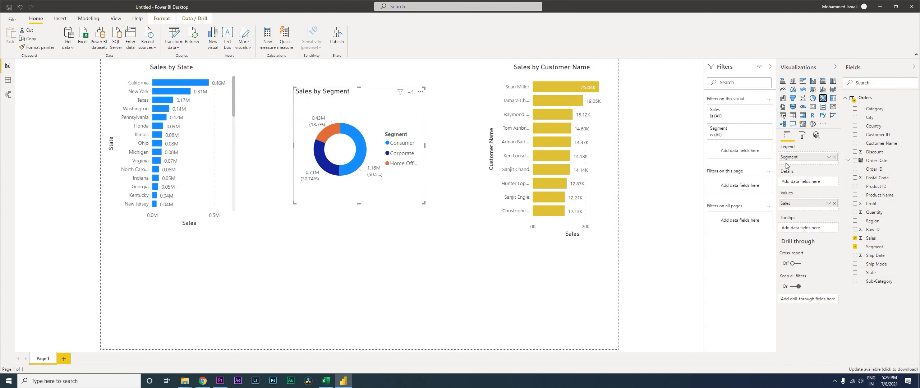
Step: Set the Sales by Segment donut chart's label style to All detail labels and turn off its legend
click(802, 136)
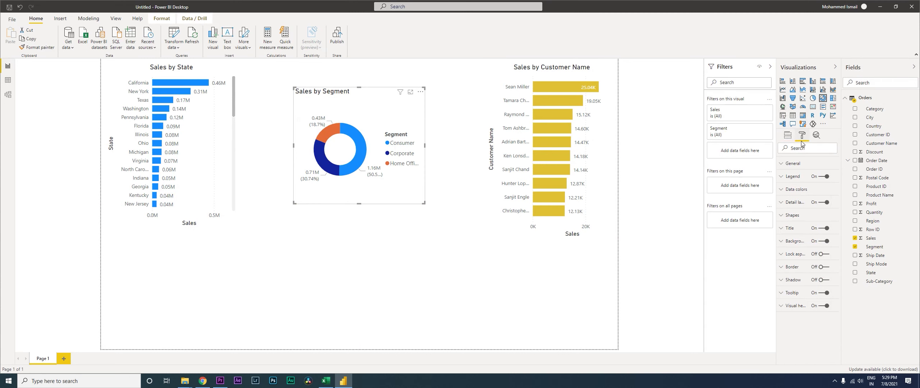
click(787, 203)
click(812, 223)
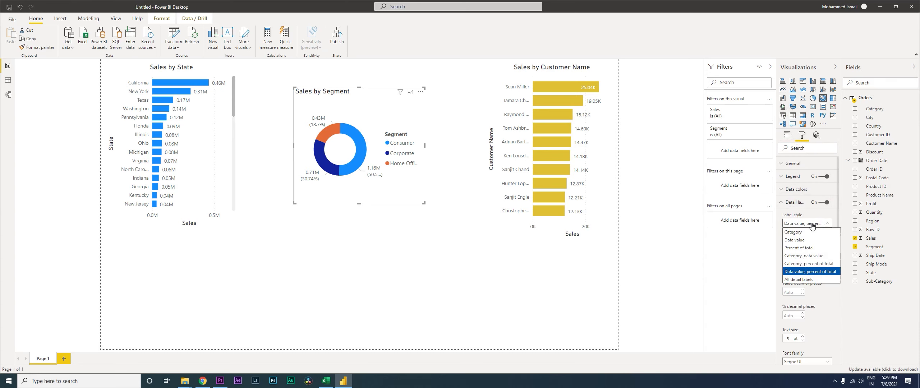
click(802, 279)
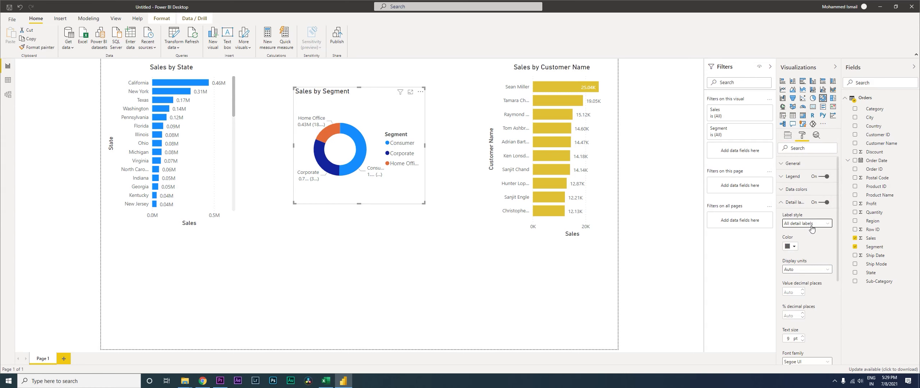
click(787, 203)
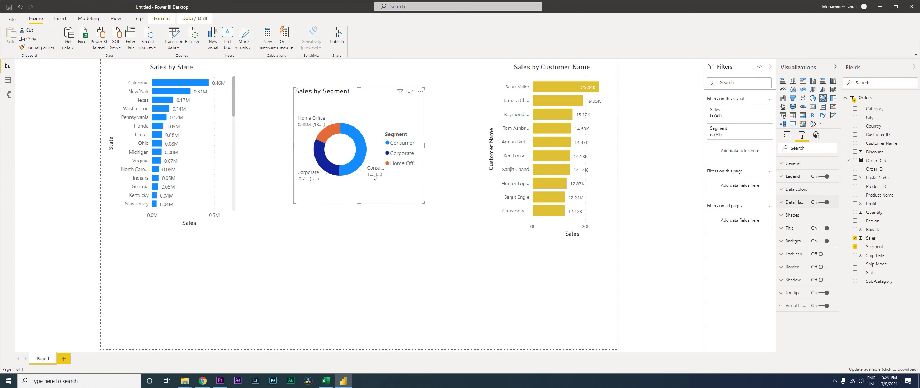
click(824, 179)
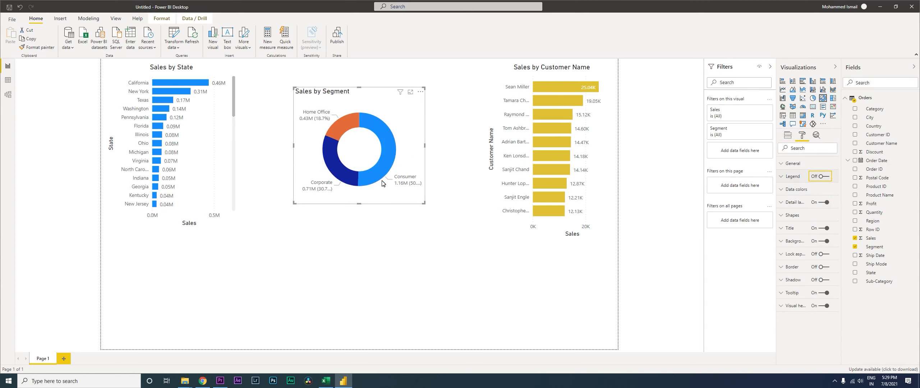
Step: Center the title of the Sales by Segment donut chart and move the chart slightly down between the bar charts
click(789, 227)
click(795, 345)
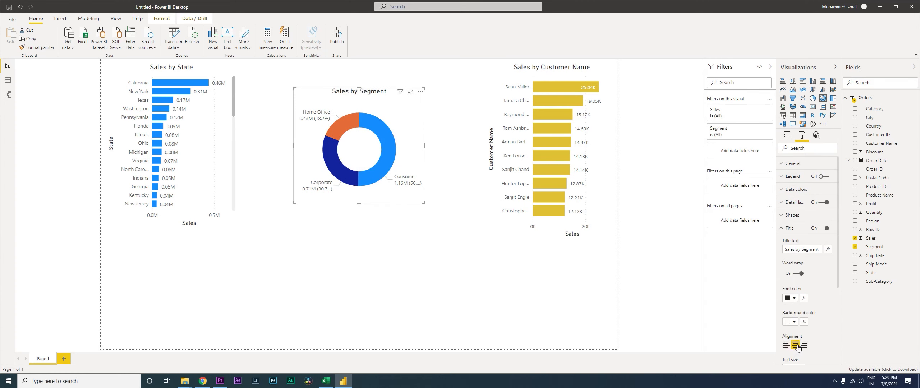
click(788, 232)
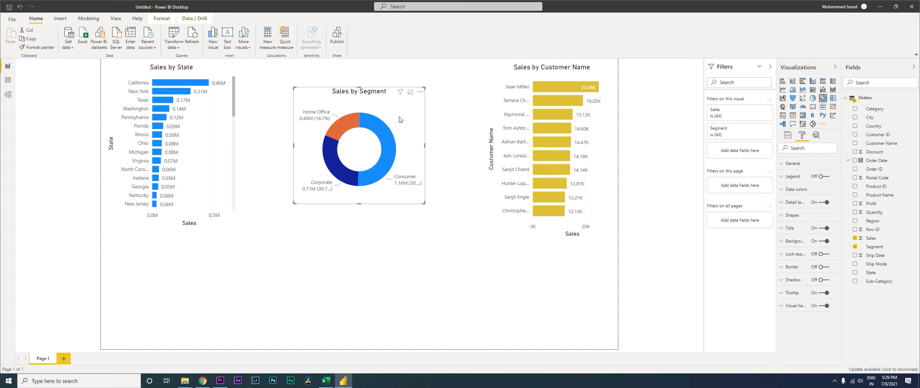
mouse_move(400, 119)
mouse_down()
mouse_move(359, 127)
mouse_move(405, 117)
mouse_up()
drag(411, 114, 413, 140)
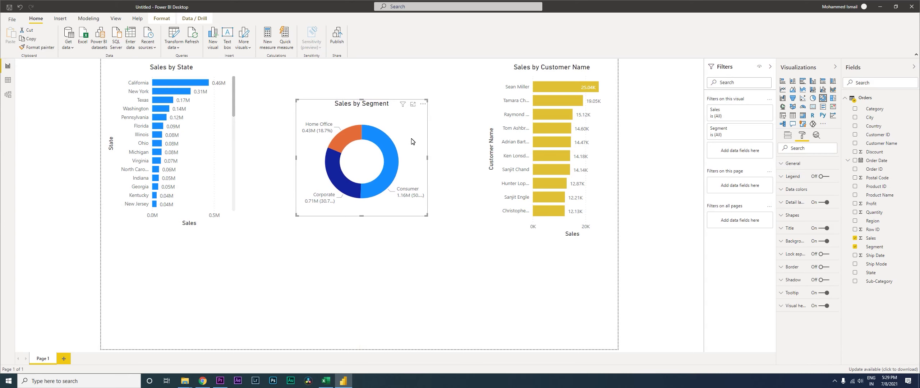
Step: Create a clustered column chart of Sales by Sub-Category below the Sales by State chart
click(465, 251)
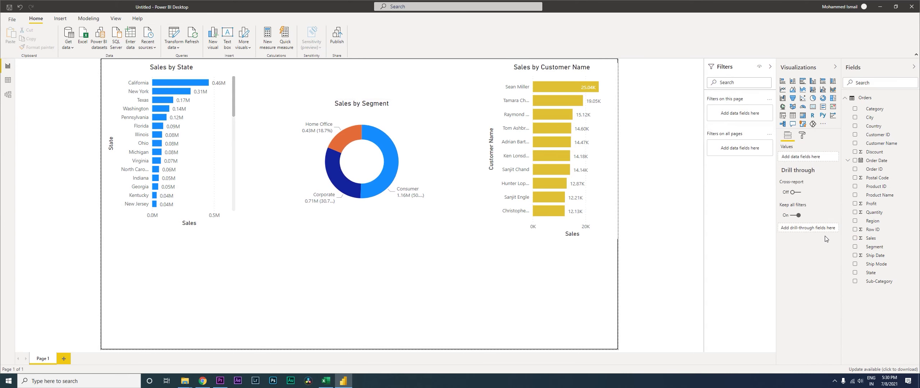
click(855, 281)
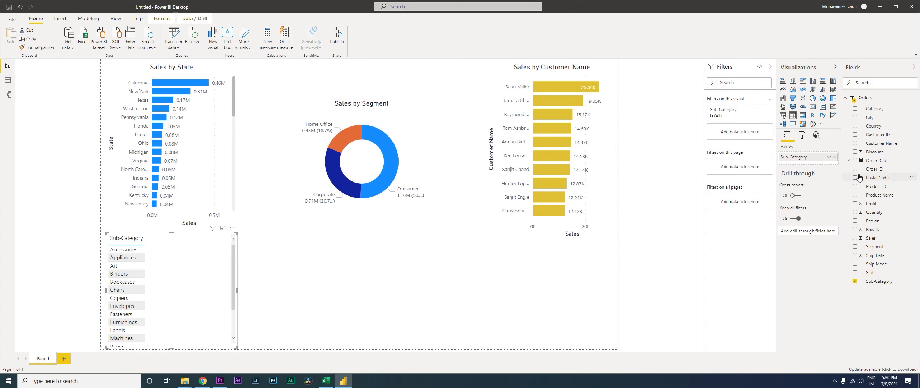
click(856, 239)
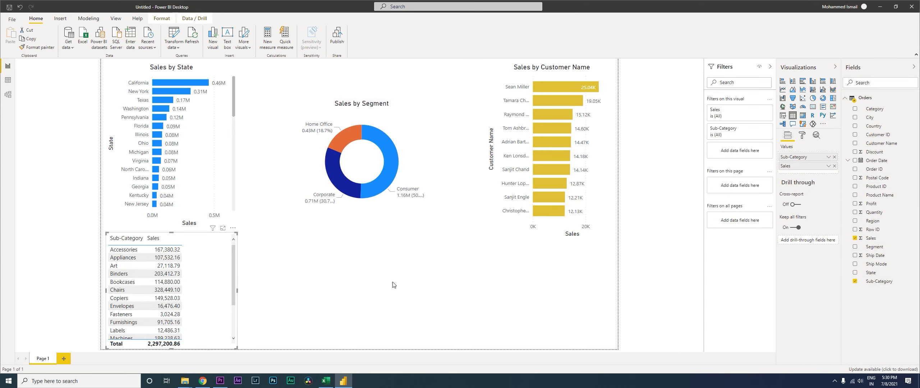
click(813, 81)
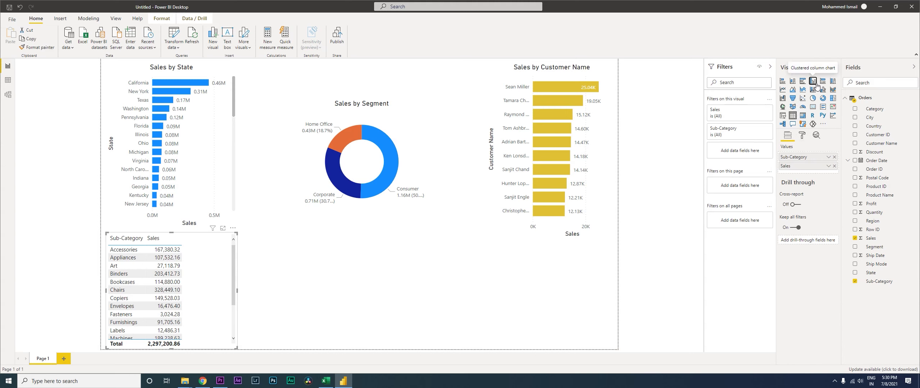
Step: Make the Sales by Sub-Category chart wider and slightly shorter, and place it in the page's lower-right corner
click(240, 294)
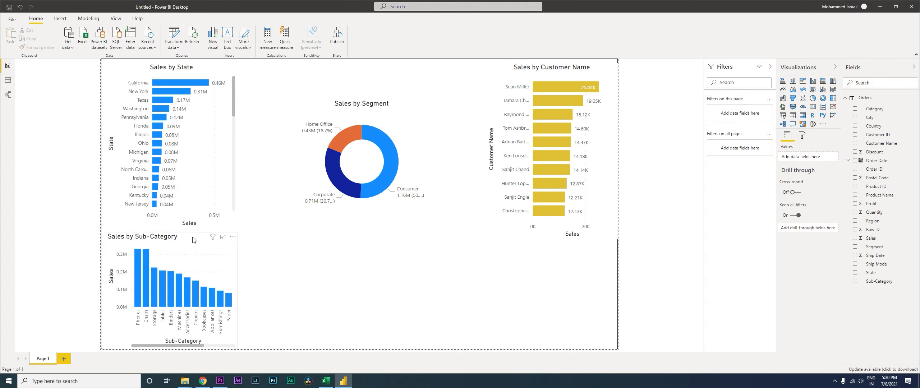
click(234, 295)
drag(370, 299, 430, 300)
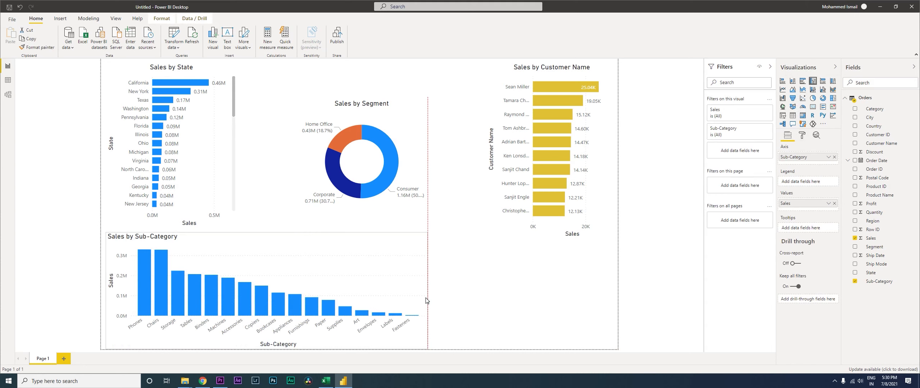
drag(315, 265, 507, 265)
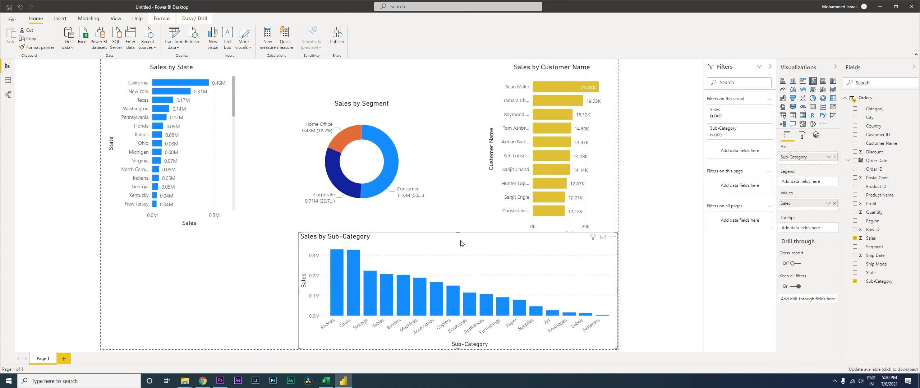
drag(460, 233, 459, 243)
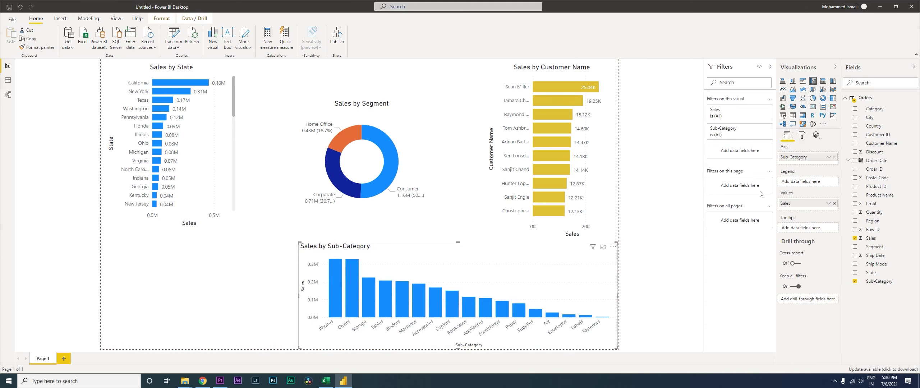
Step: Center the title of the Sales by Sub-Category column chart and turn on its data labels
click(802, 135)
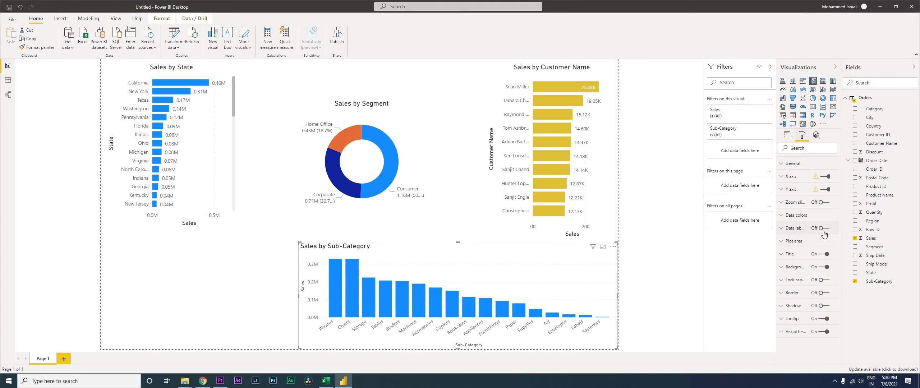
click(787, 262)
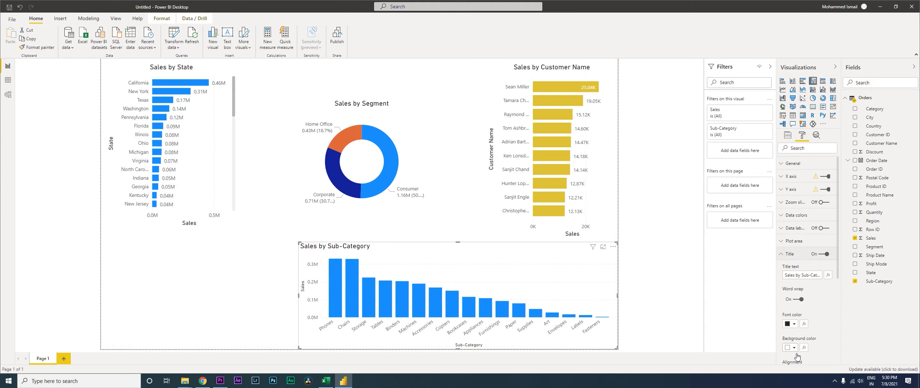
drag(836, 240, 834, 290)
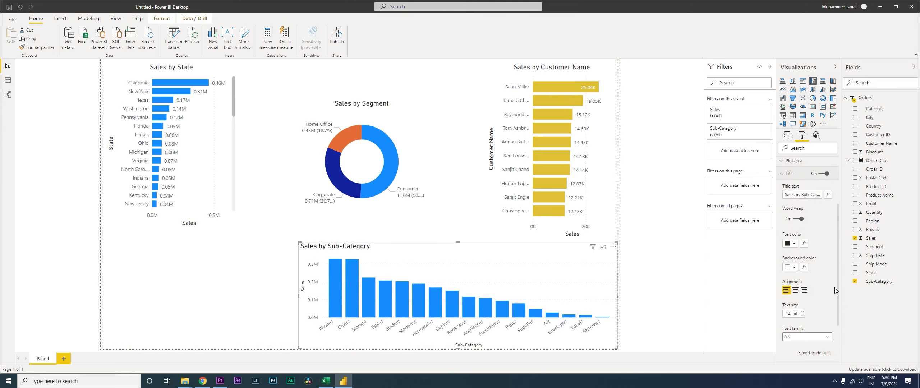
click(795, 290)
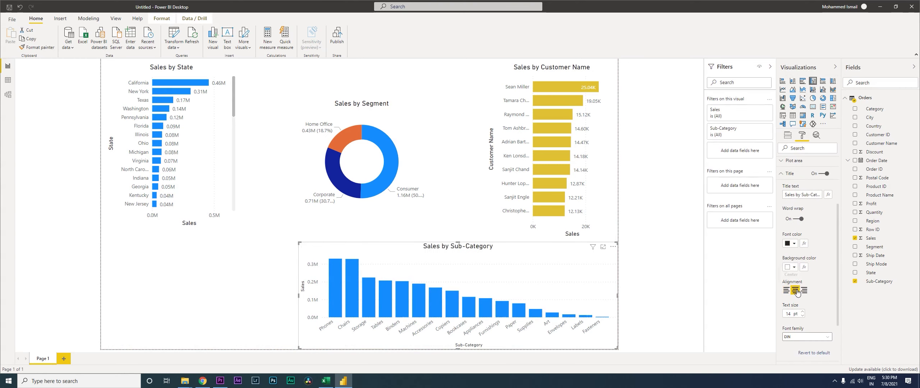
click(786, 174)
click(826, 229)
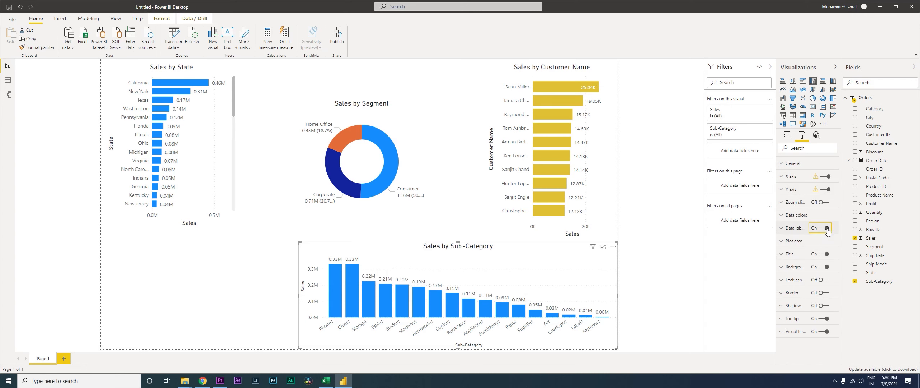
click(787, 230)
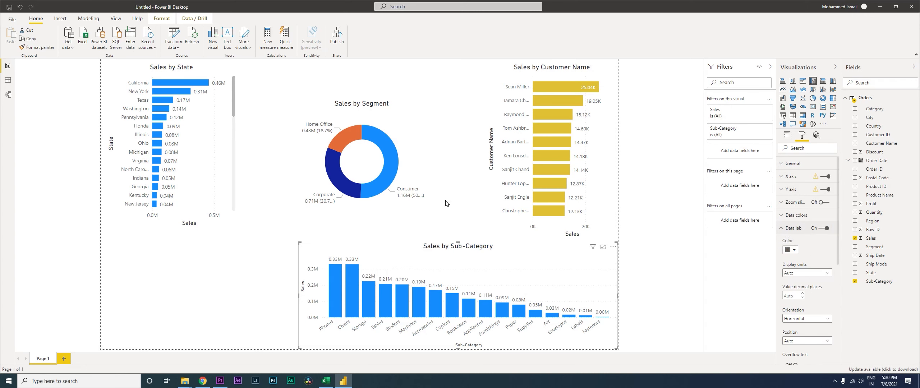
Step: Move the Sales by Segment donut chart directly below the Sales by State chart
click(382, 109)
drag(382, 109, 194, 231)
drag(183, 260, 201, 260)
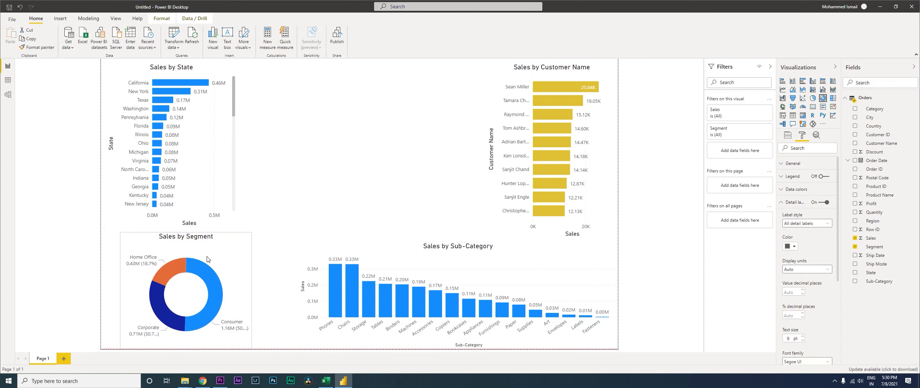
click(376, 109)
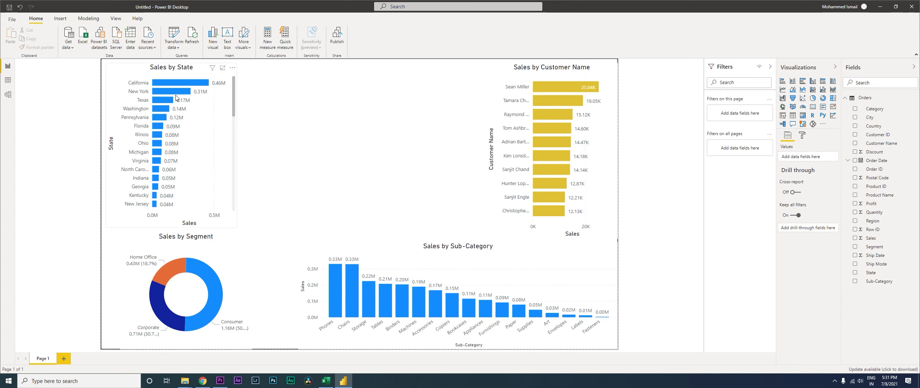
Step: Cross-highlight the charts by California in Sales by State and turn on editing of visual interactions
click(186, 85)
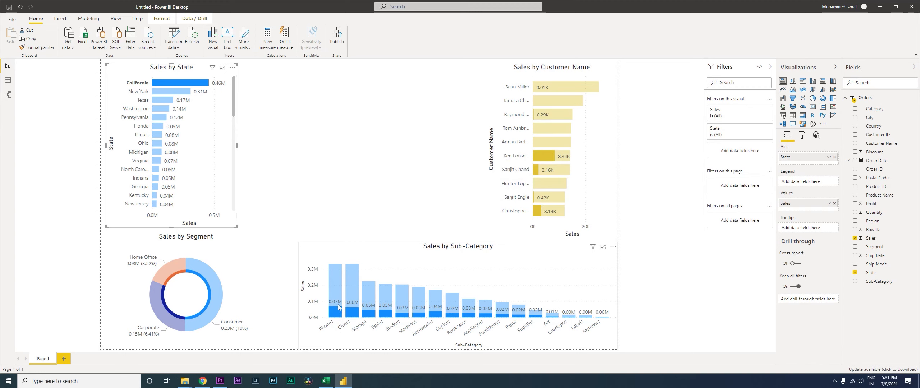
mouse_move(353, 304)
click(163, 22)
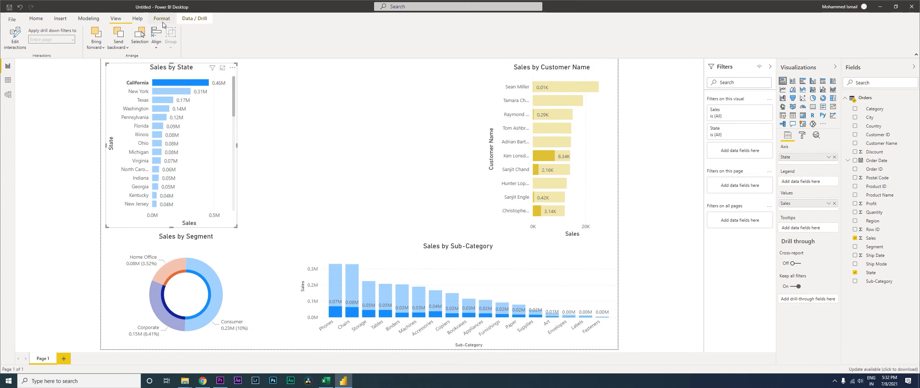
click(18, 47)
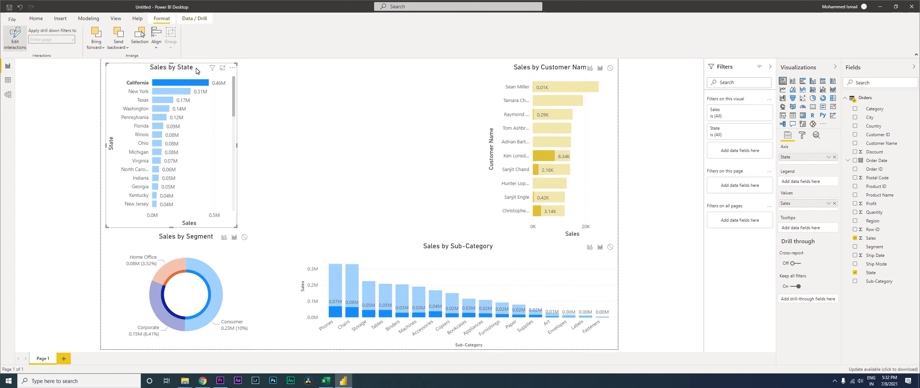
Step: Try the None interaction from Sales by State on the Customer Name chart with New York, California and Texas, and restore Highlight
click(611, 69)
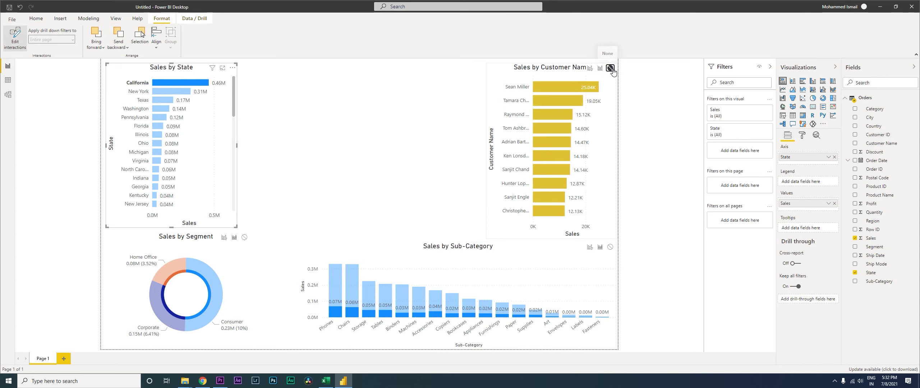
click(173, 91)
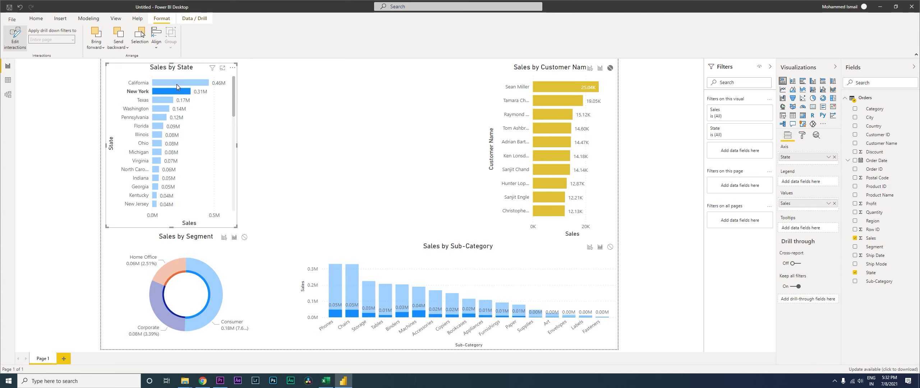
click(177, 84)
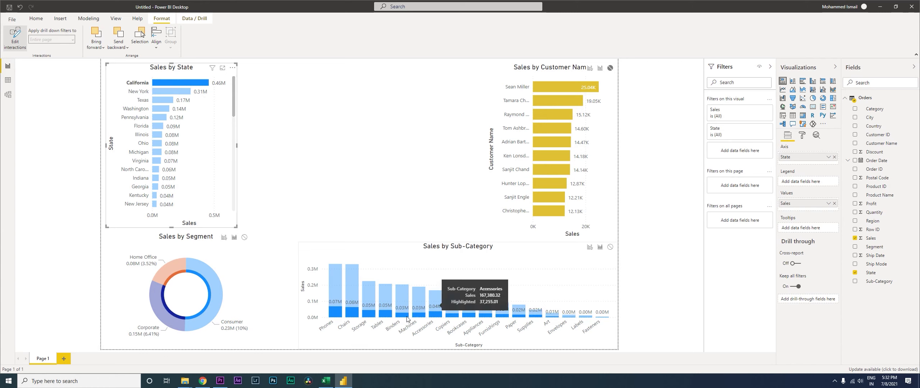
mouse_move(456, 287)
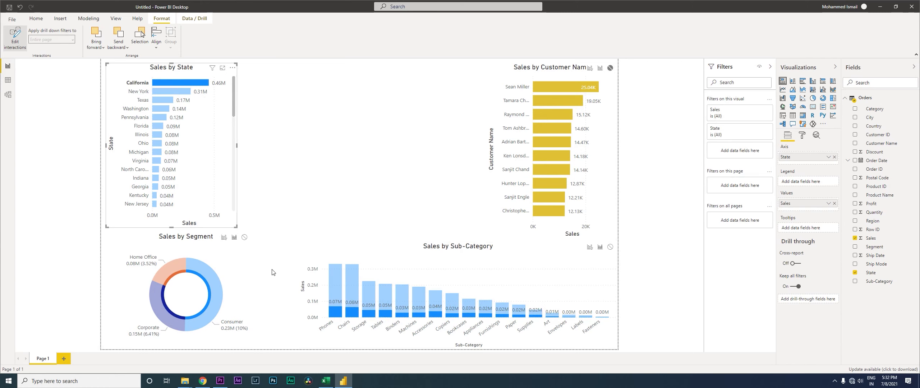
click(164, 99)
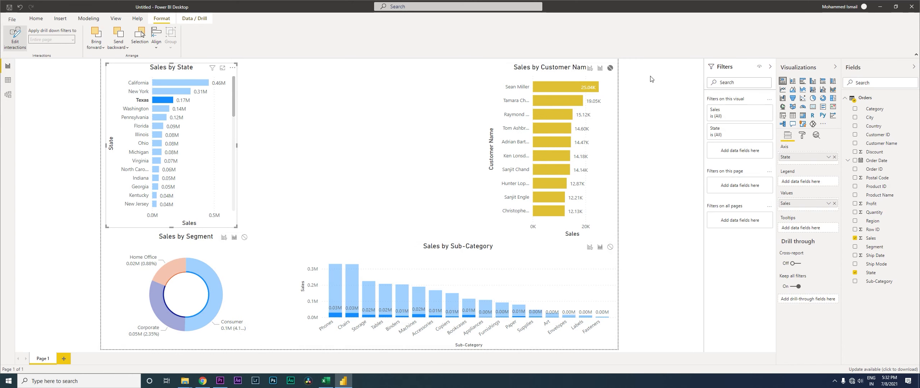
click(600, 68)
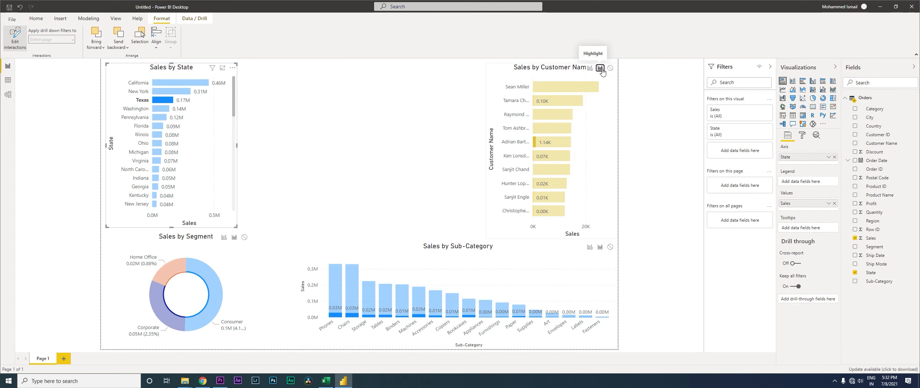
Step: Make Sales by State selections filter the Customer Name, Sub-Category and Segment charts, testing with California and Texas
click(590, 68)
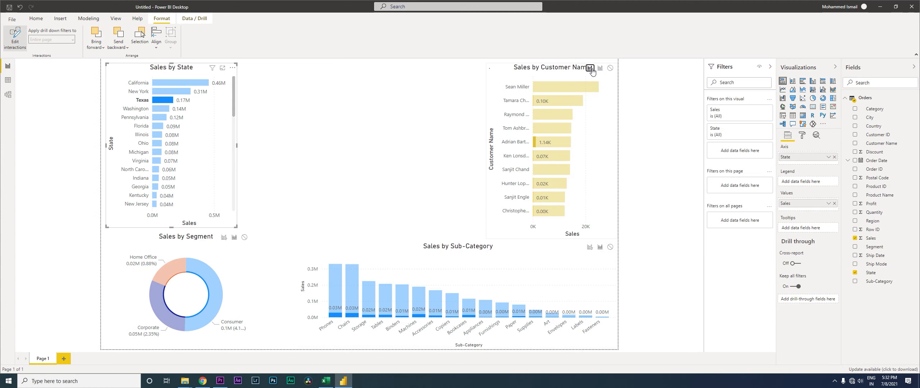
click(187, 83)
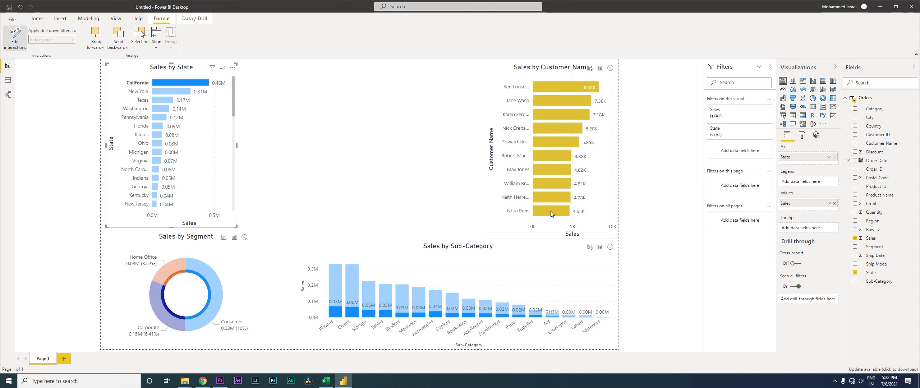
mouse_move(556, 162)
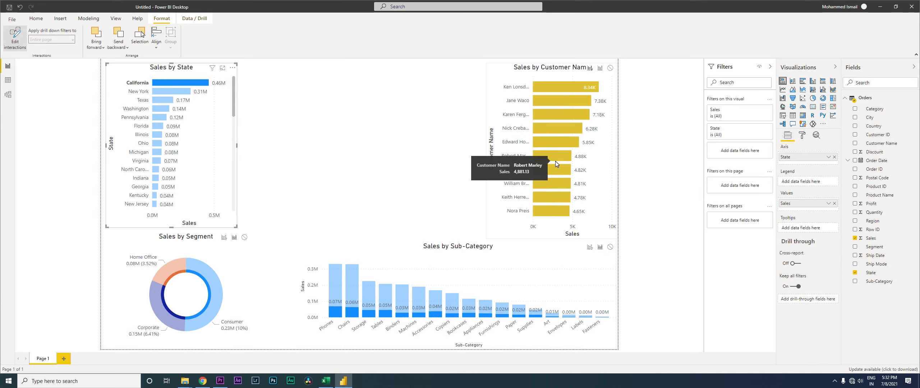
click(166, 102)
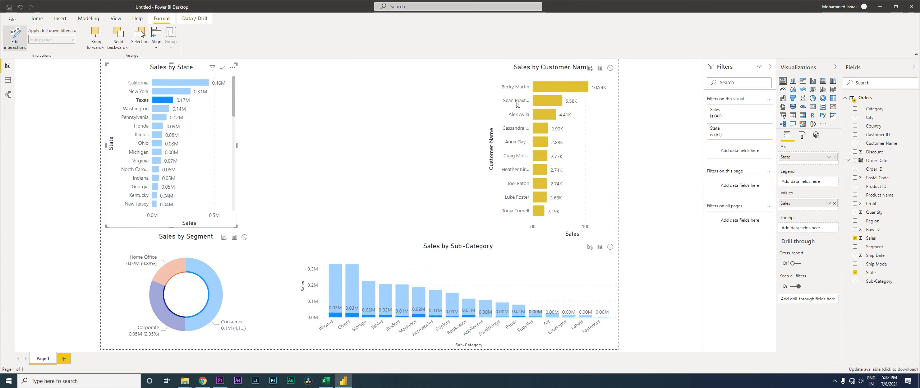
mouse_move(545, 190)
click(591, 249)
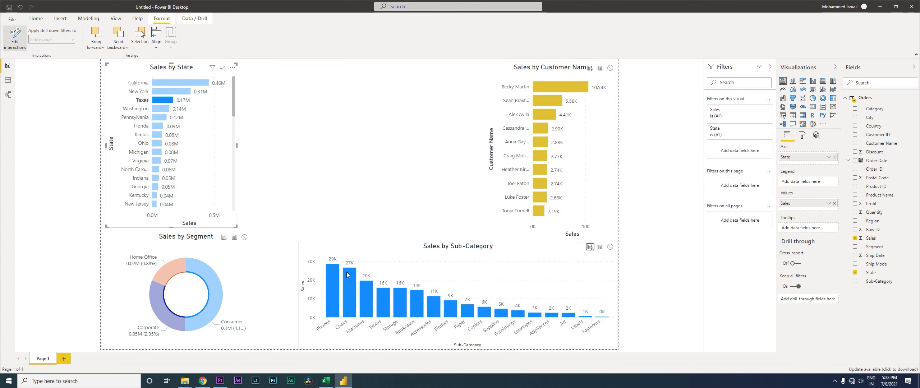
click(225, 239)
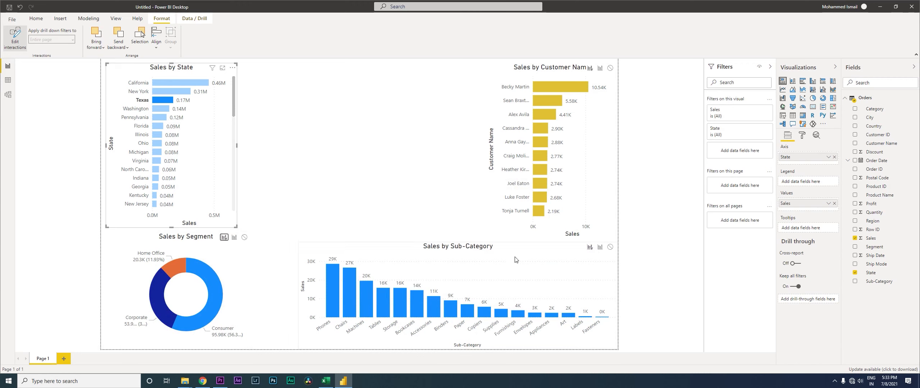
Step: Make Sales by Sub-Category selections filter the Customer Name, State and Segment charts
click(526, 255)
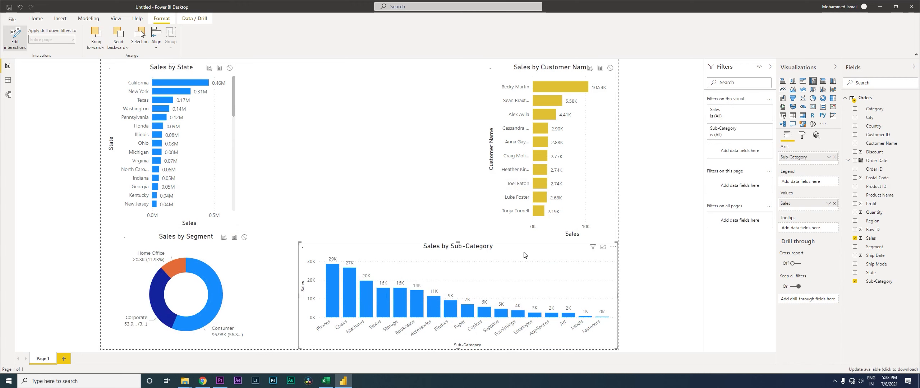
click(590, 68)
click(209, 68)
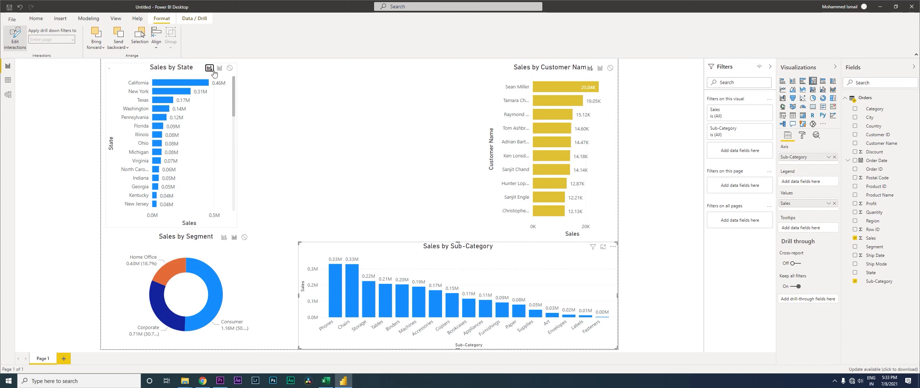
click(224, 237)
Step: Make Sales by Segment selections filter the Sub-Category, Customer Name and State charts
click(230, 256)
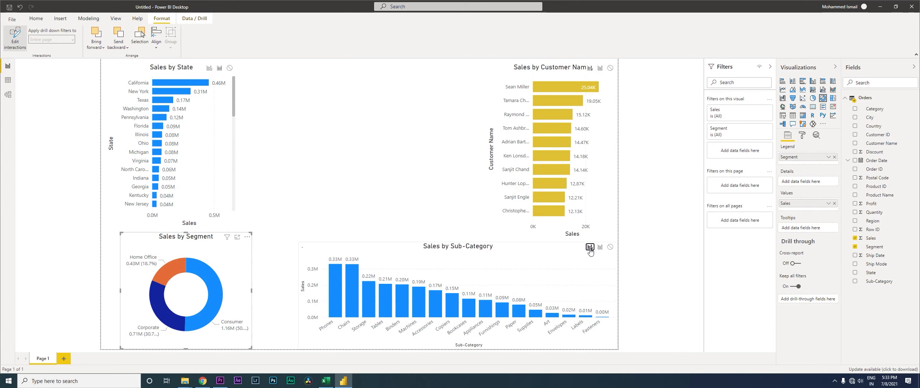
click(210, 68)
click(401, 251)
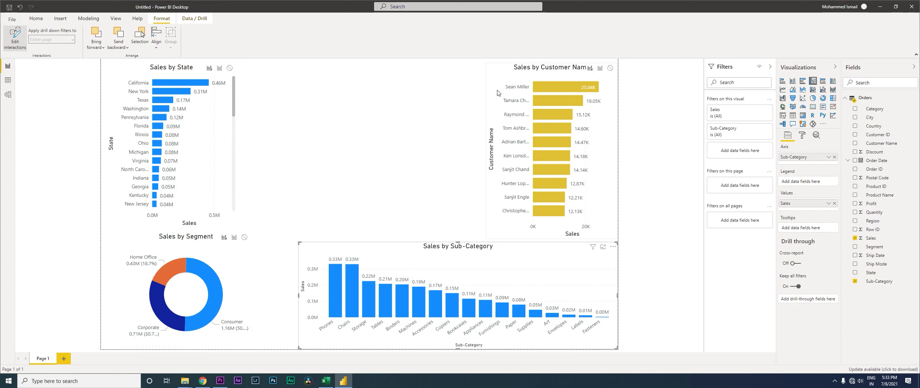
Step: Make Sales by Customer Name selections filter the State, Segment and Sub-Category charts, and test the page's filtering with Chairs
click(503, 80)
click(209, 68)
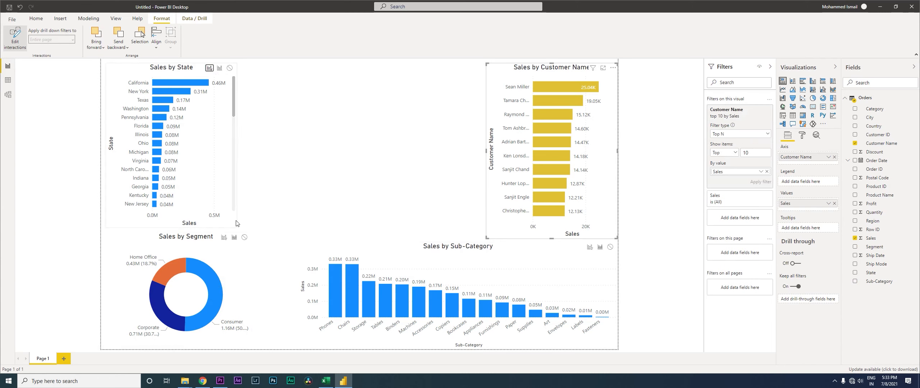
click(224, 237)
click(590, 248)
click(408, 165)
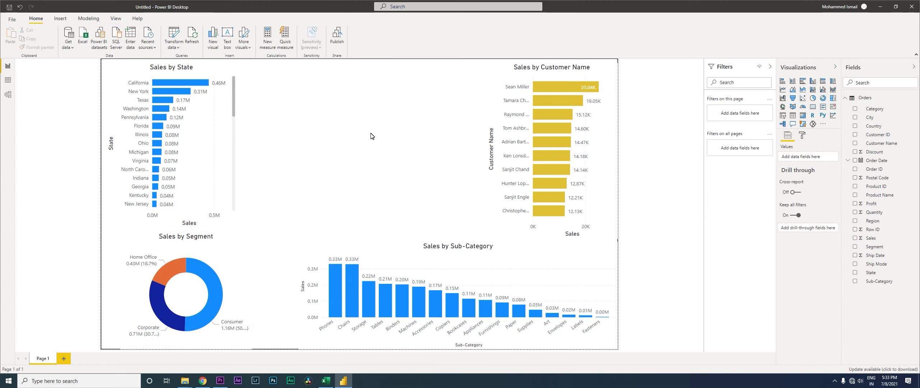
click(355, 305)
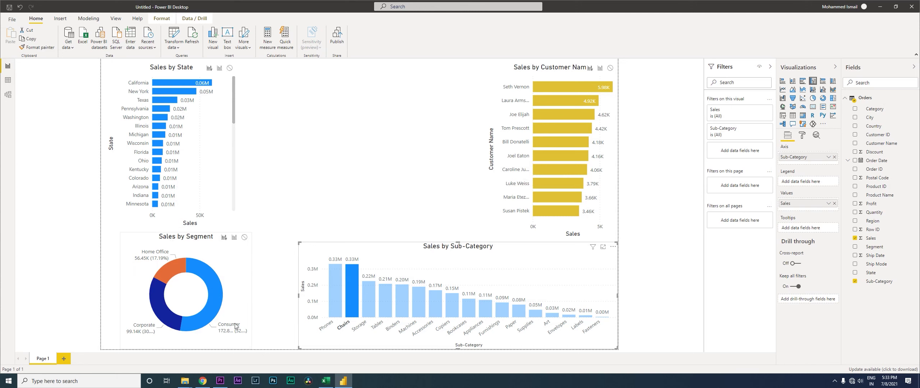
Step: Widen the Sales by Segment donut chart so its labels fit, and shift it slightly toward the page's left edge
click(235, 267)
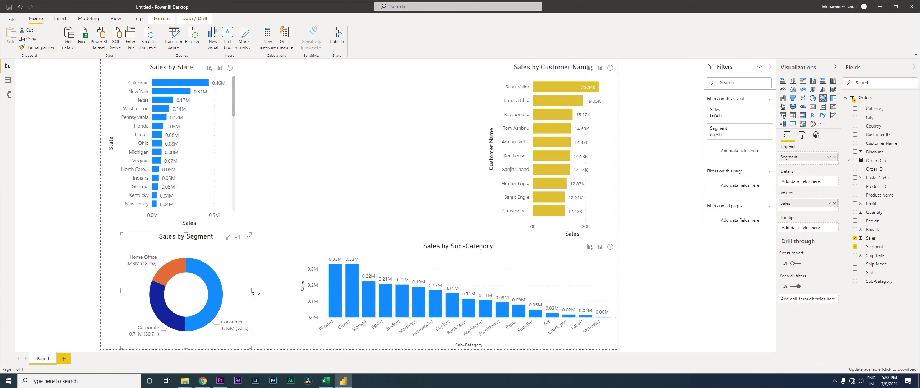
drag(255, 293, 279, 291)
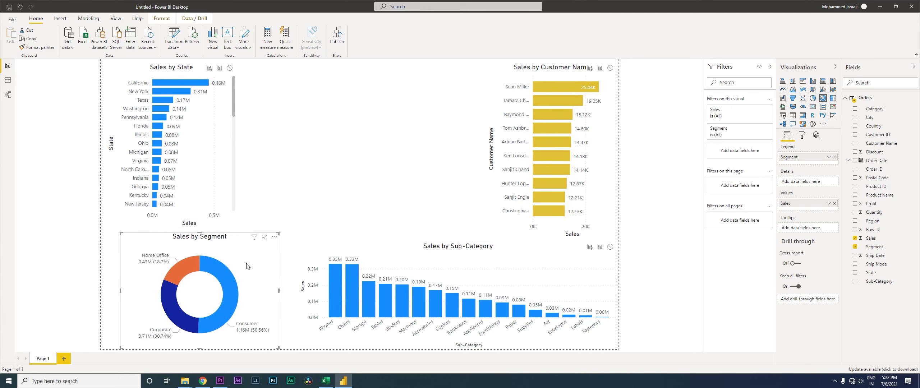
drag(246, 266, 236, 264)
drag(268, 293, 275, 293)
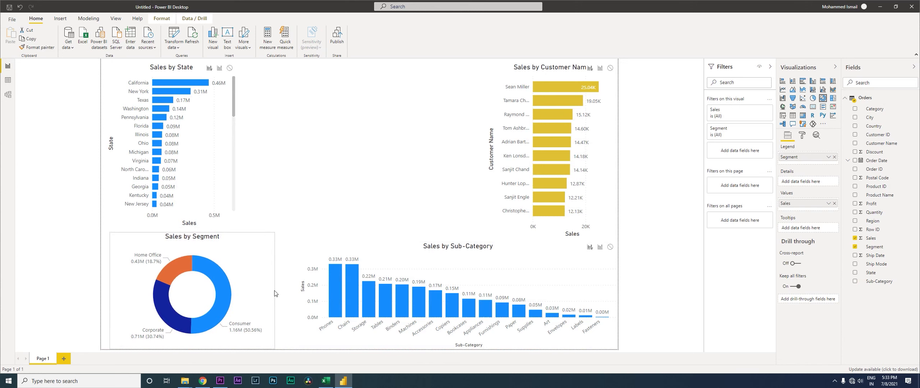
click(259, 268)
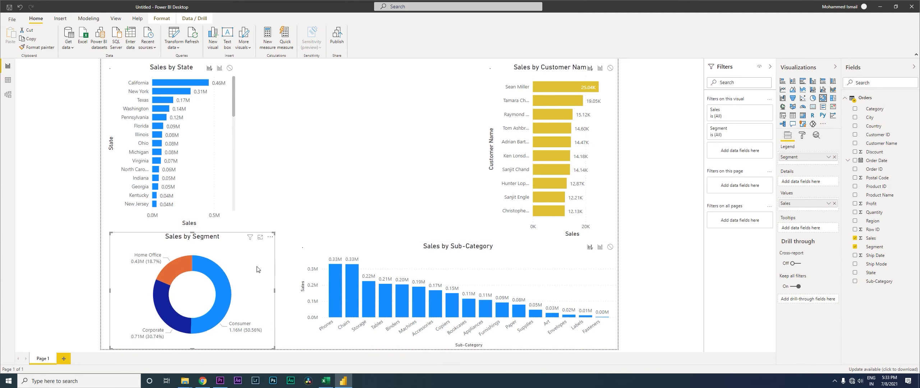
click(276, 226)
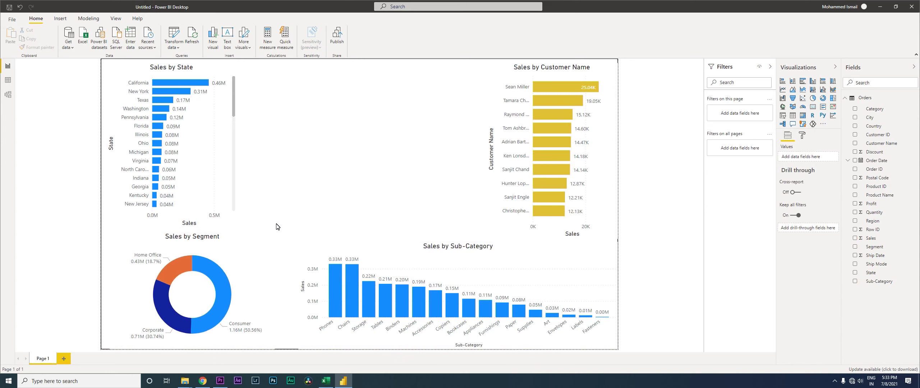
Step: Test the page's cross-filtering by selecting the Consumer segment and the New York bar in Sales by State
mouse_move(223, 304)
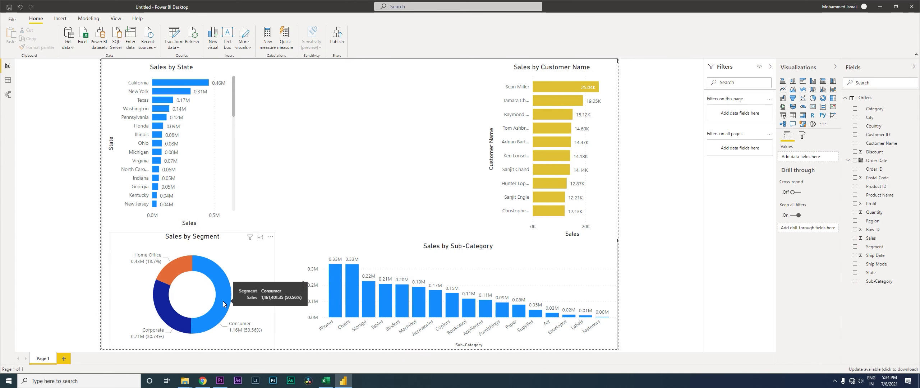
click(223, 298)
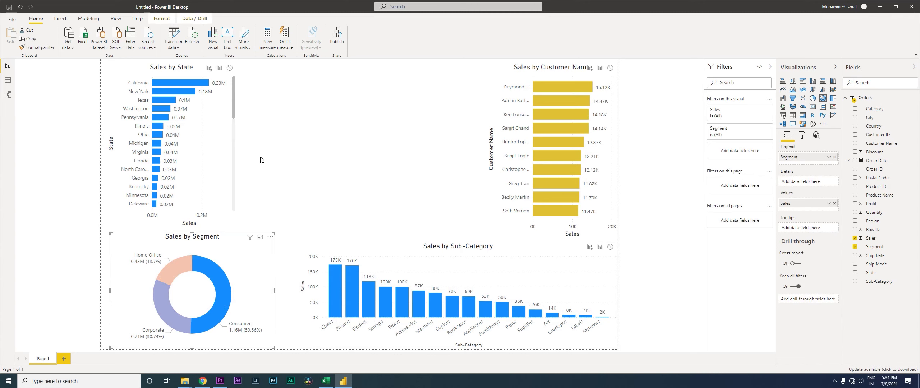
mouse_move(178, 93)
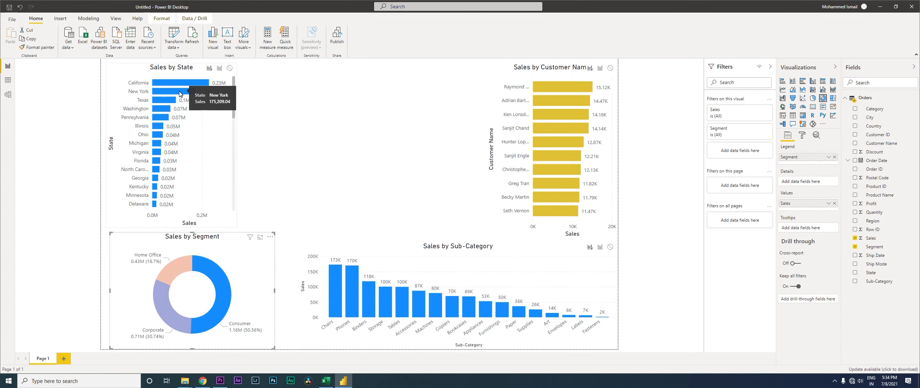
click(180, 93)
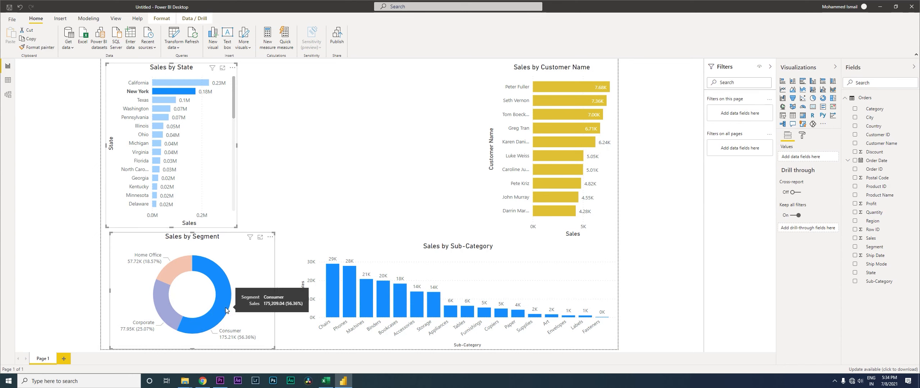
mouse_move(176, 97)
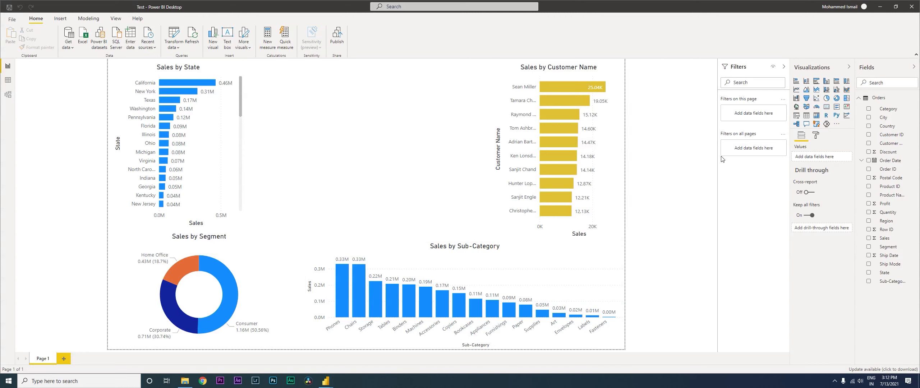
Step: Find the Timeline Slicer custom visual in AppSource by searching "timeline" and import it into the report
click(839, 125)
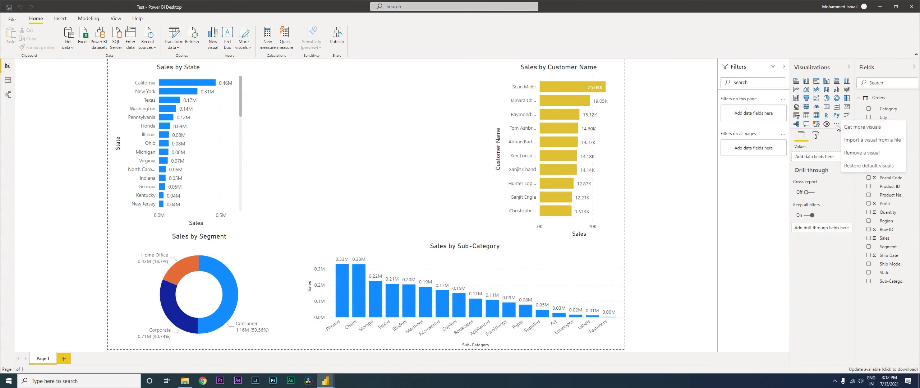
click(859, 128)
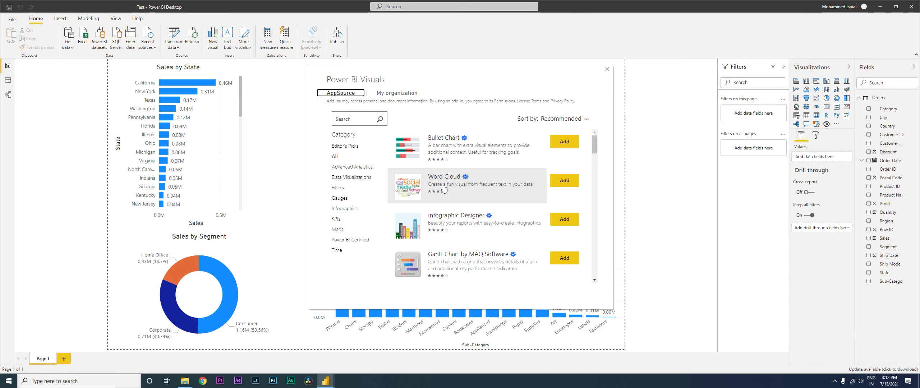
click(356, 123)
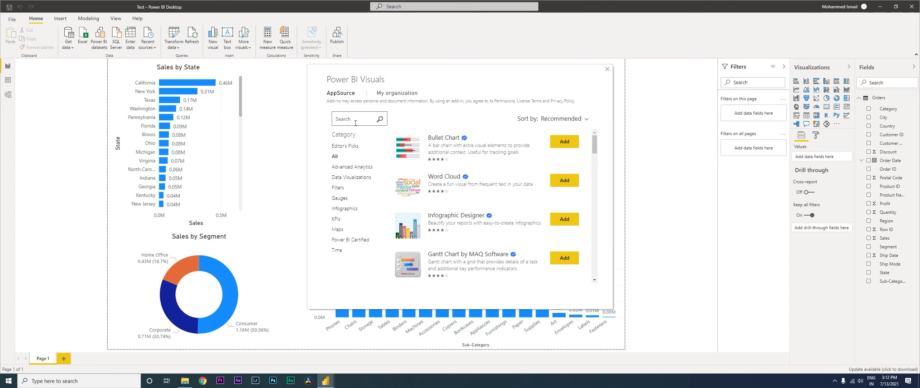
click(356, 123)
text(timeline)
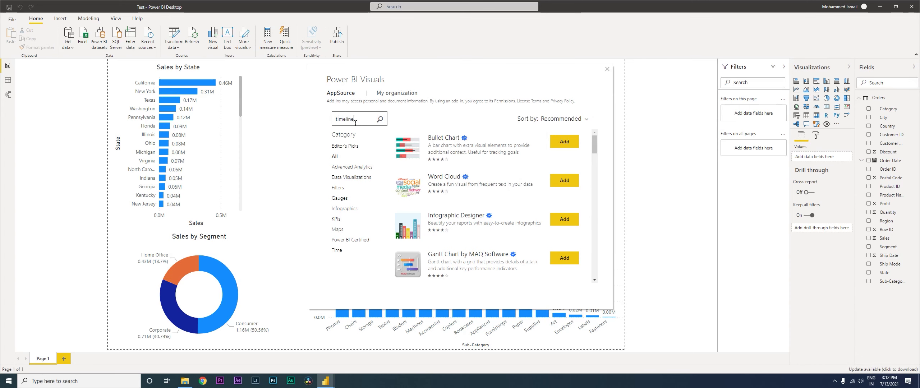
key(Return)
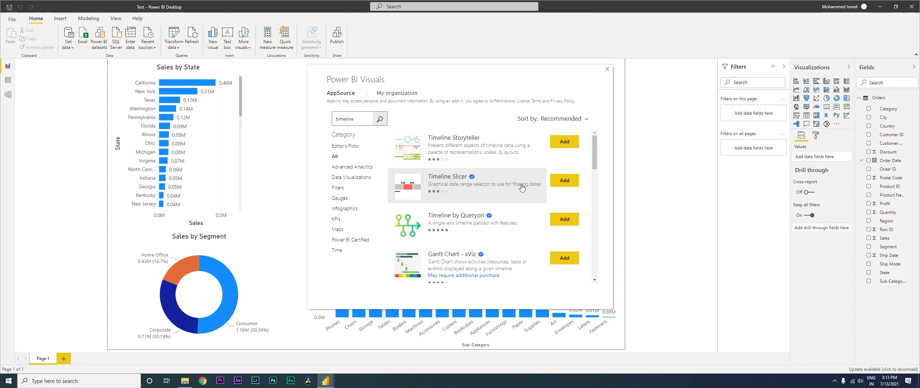
click(564, 181)
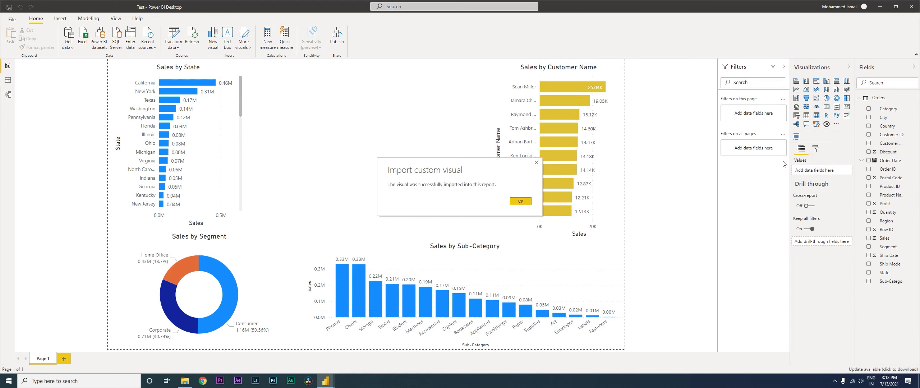
click(522, 208)
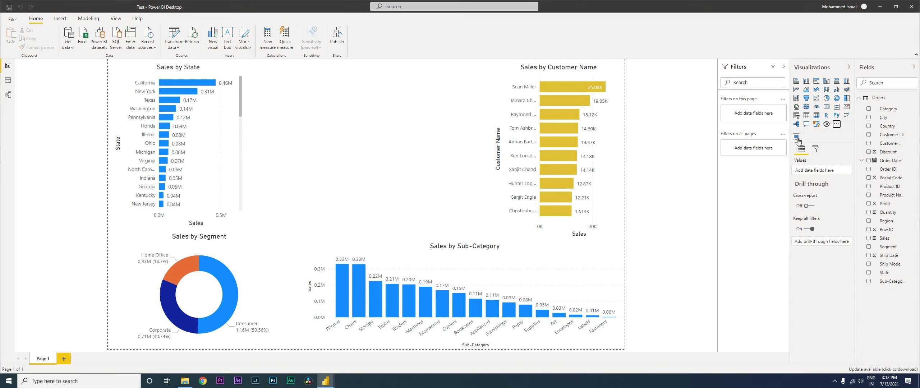
Step: Add a Timeline Slicer to the page with Order Date as its Time field
click(796, 137)
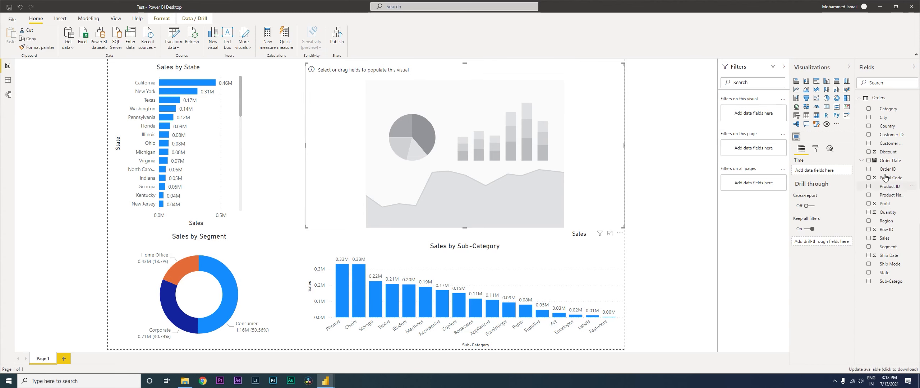
click(869, 161)
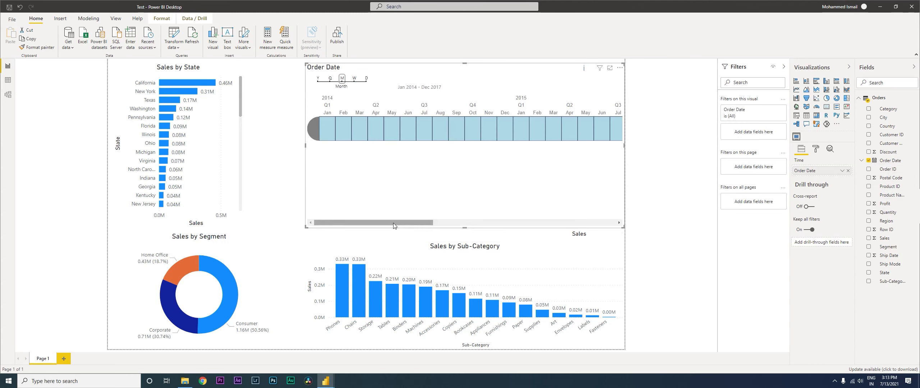
mouse_move(394, 223)
mouse_down()
mouse_move(485, 226)
mouse_move(398, 226)
mouse_up()
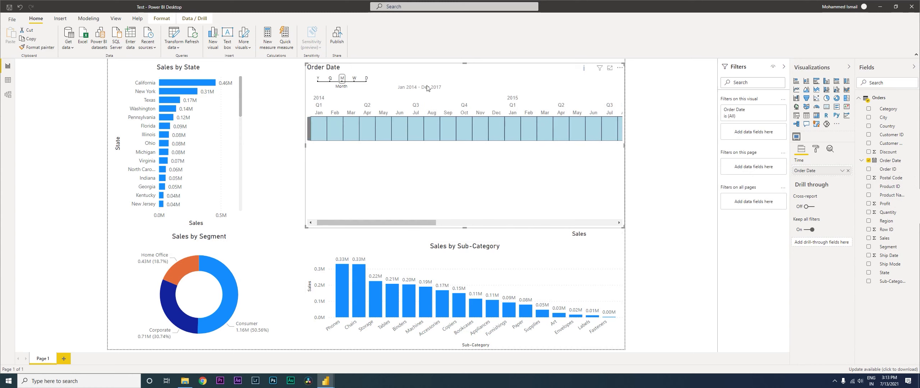
Step: Set the Order Date slicer to Year granularity, and shrink and position it between the State and Customer Name charts
click(318, 79)
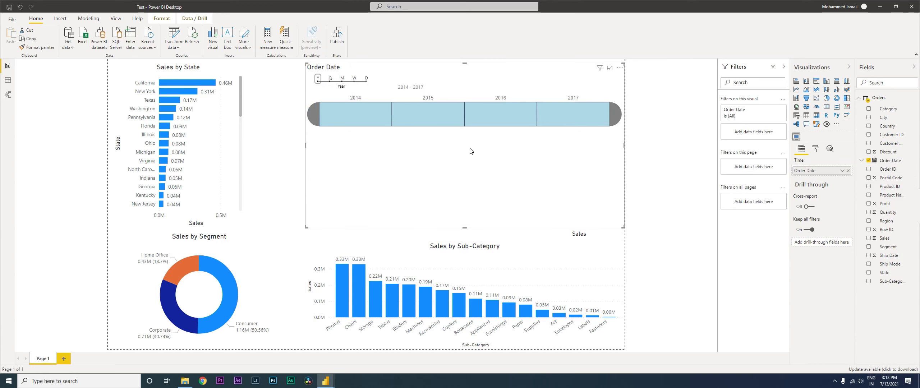
drag(623, 227, 477, 164)
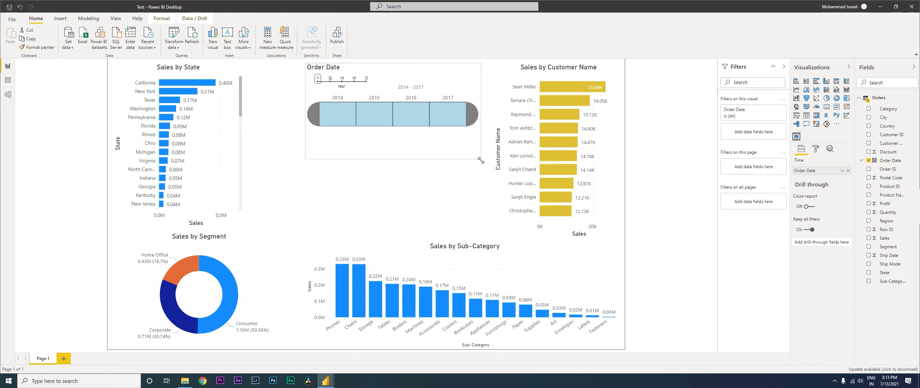
drag(382, 71, 364, 77)
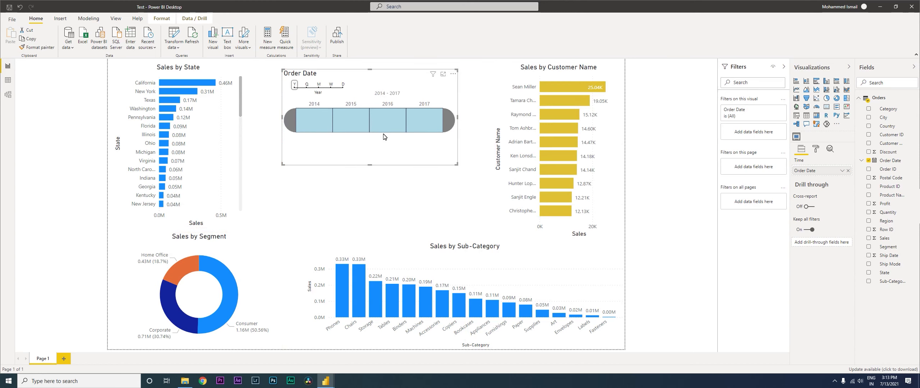
Step: Test the Order Date slicer by filtering to 2016 and narrowing it at Month granularity to April through June 2016
click(391, 124)
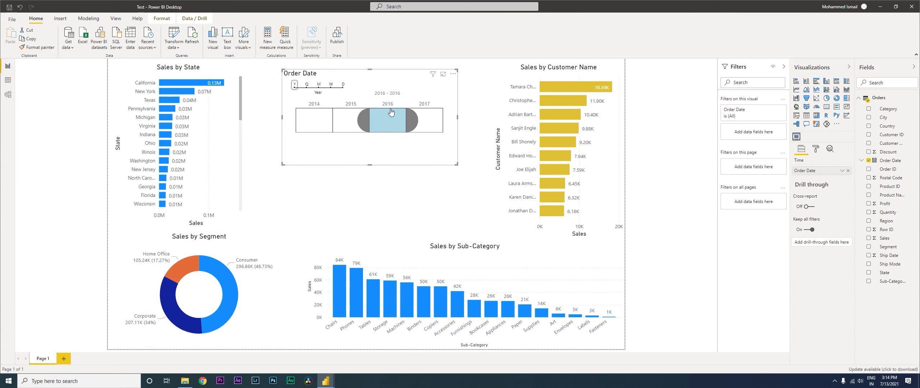
click(325, 86)
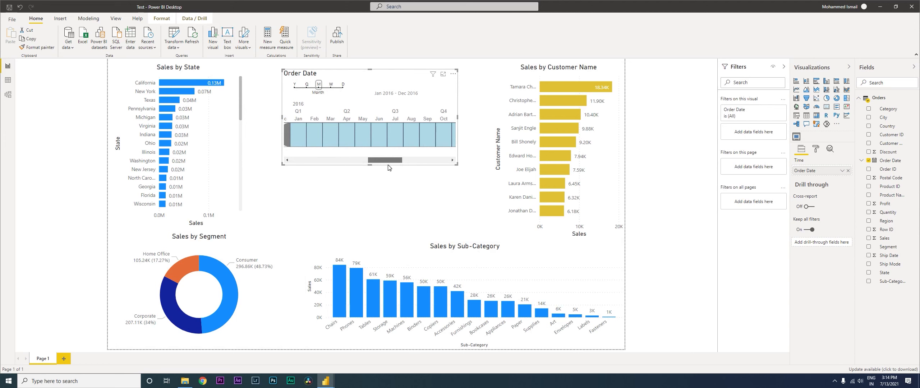
click(347, 143)
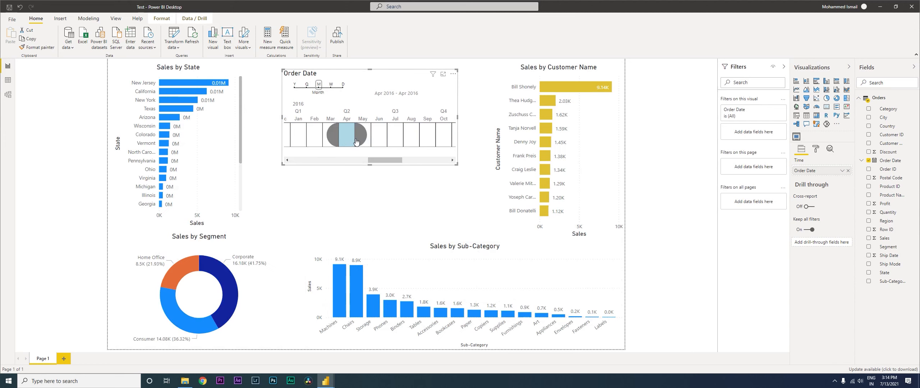
drag(361, 139, 383, 140)
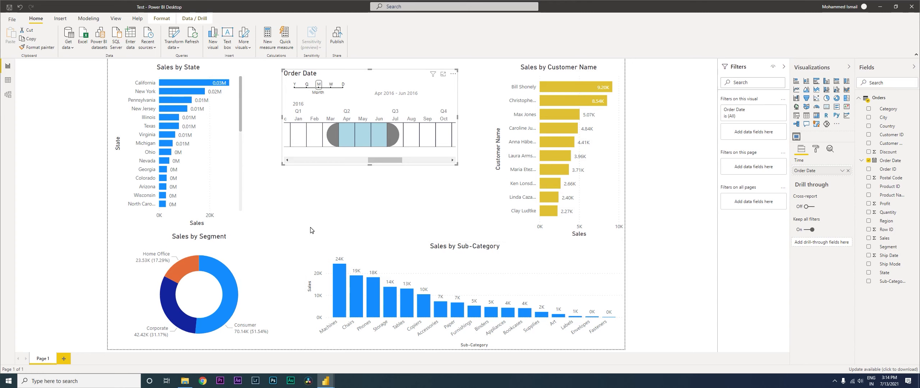
Step: Return the Order Date slicer to Year granularity and filter the page to 2017
drag(386, 164, 307, 162)
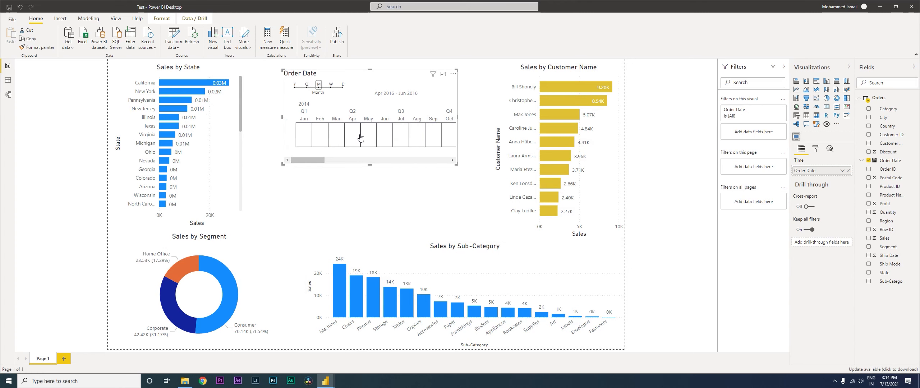
click(297, 87)
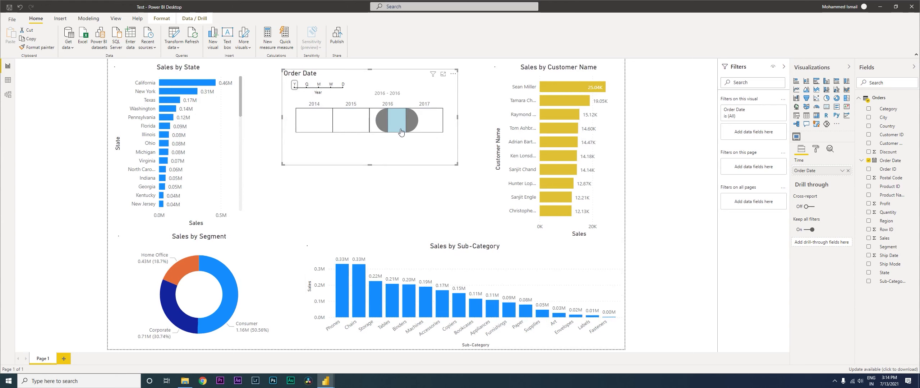
click(378, 129)
click(427, 126)
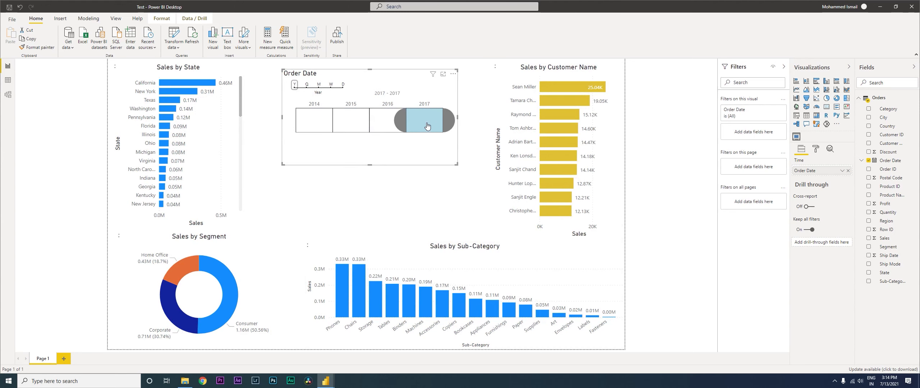